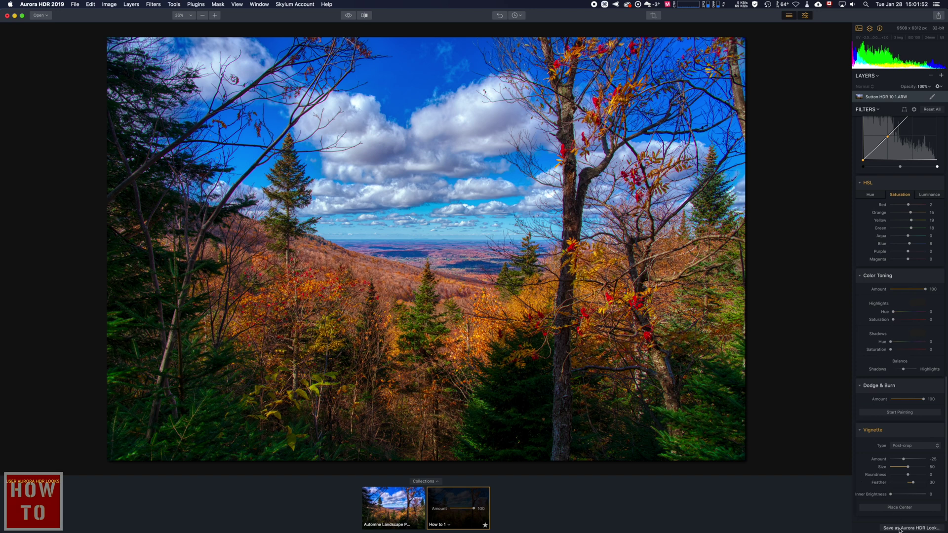
Step: From the Essential collection, try Bright Sun, then settle on the Deep look for the forest photo
left_click(425, 482)
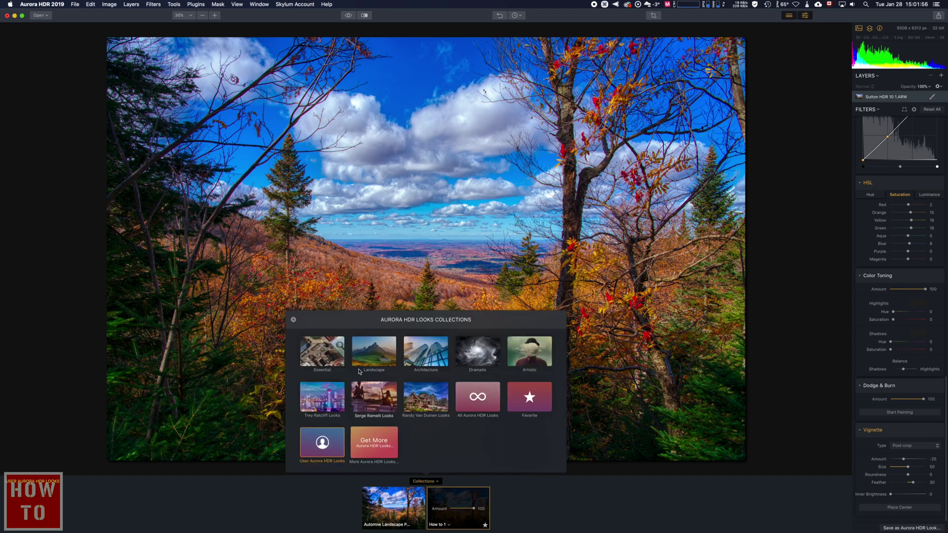
left_click(322, 350)
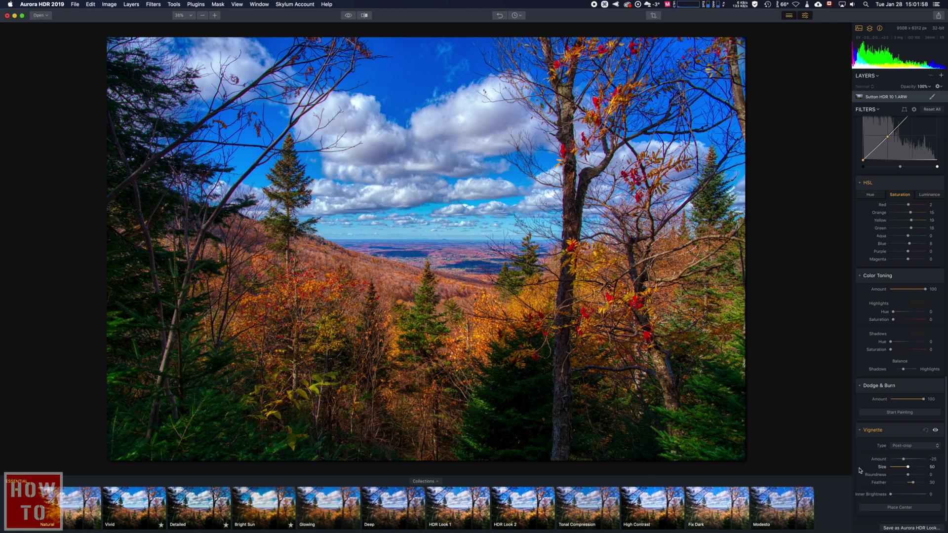
left_click(257, 501)
left_click(423, 504)
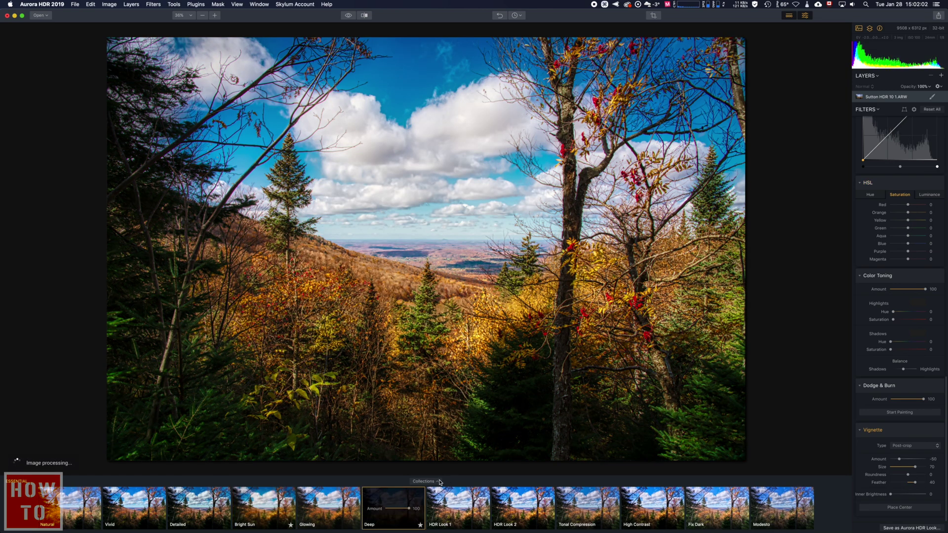
left_click(439, 482)
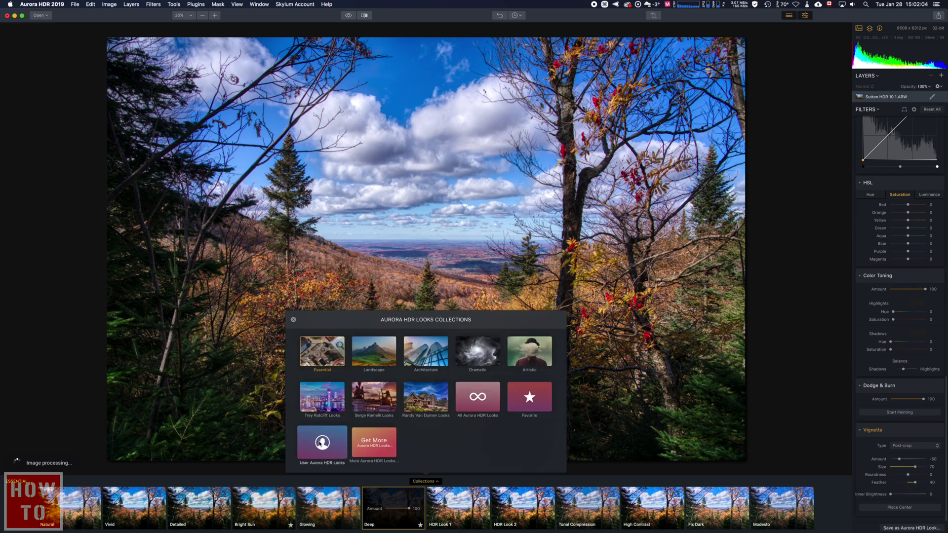
Step: Tone the highlights a strong red, then cancel saving it as a new look
left_click(893, 312)
left_click_drag(893, 311, 921, 320)
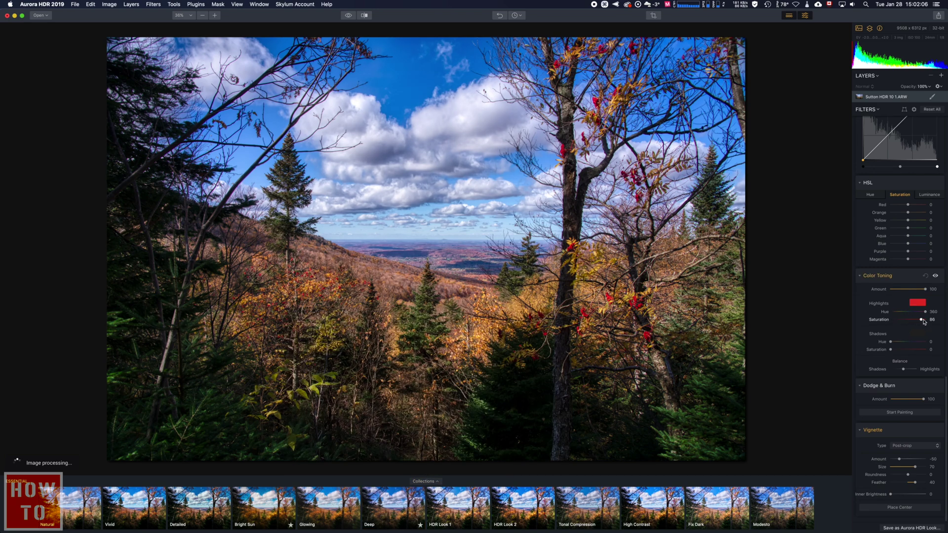
left_click(424, 481)
left_click(654, 476)
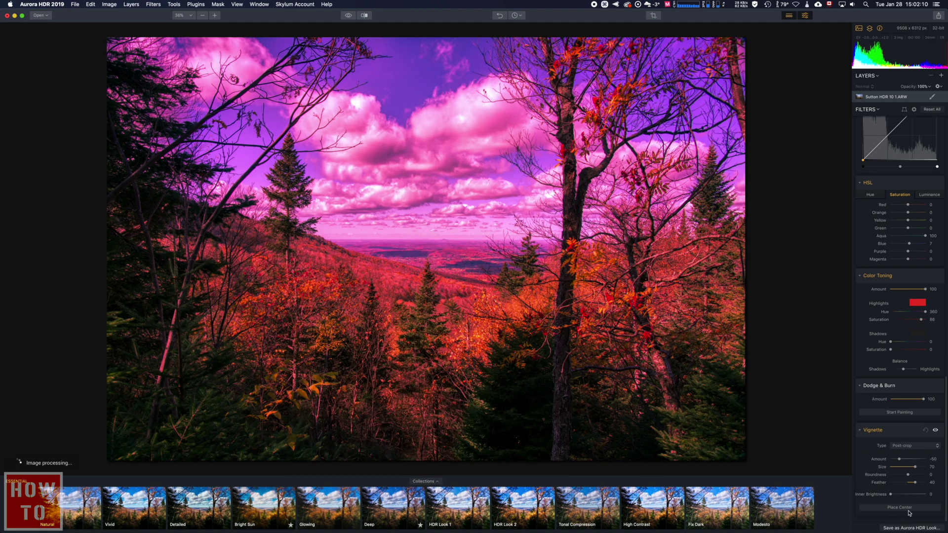
left_click(910, 528)
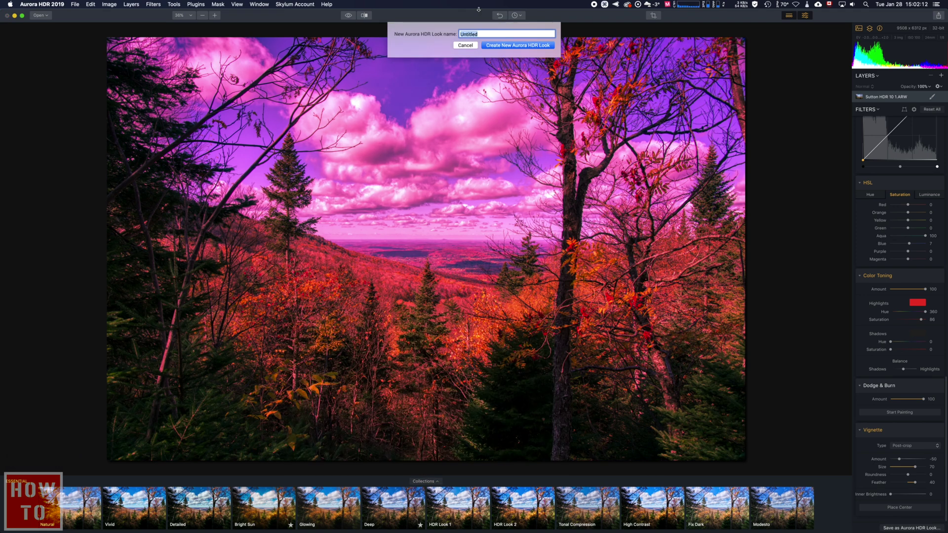
left_click(473, 44)
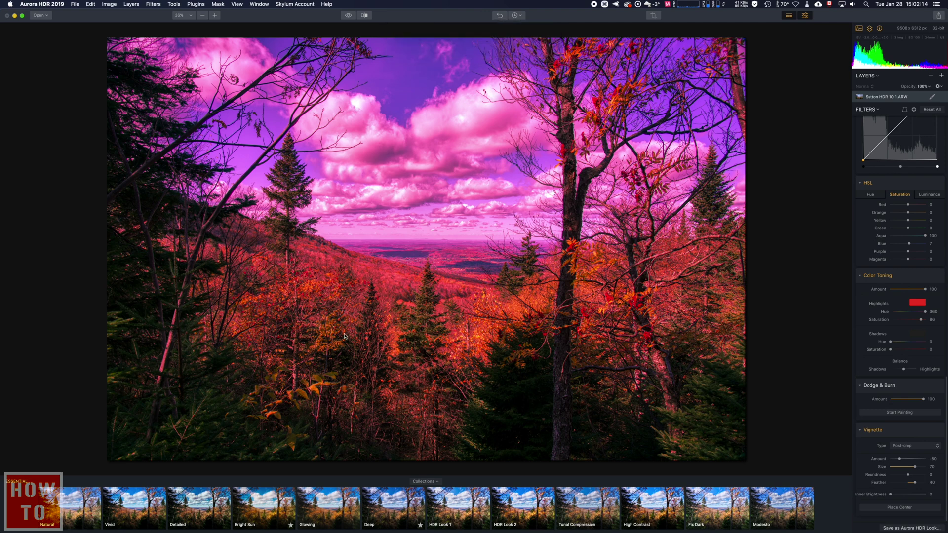
Step: Reapply the How to 1 look from the User Aurora HDR Looks collection
left_click(435, 482)
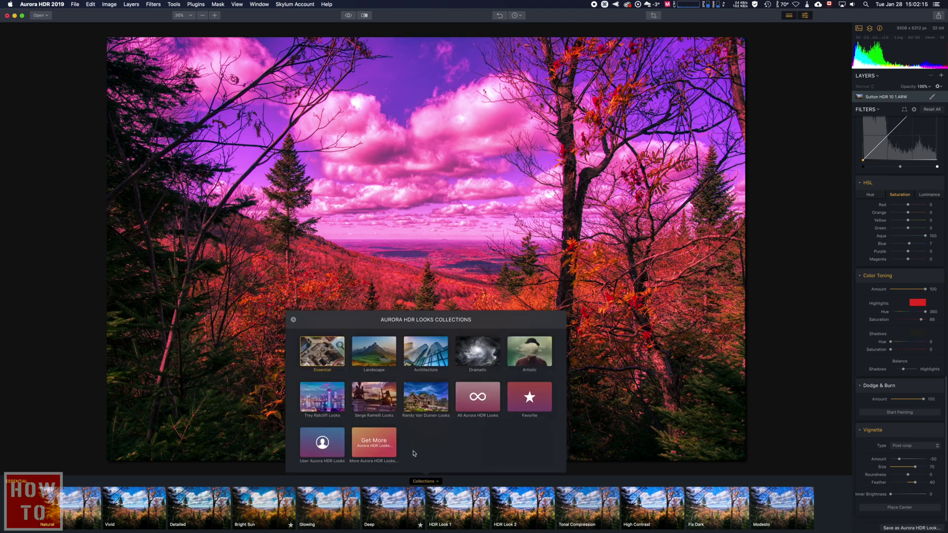
left_click(330, 453)
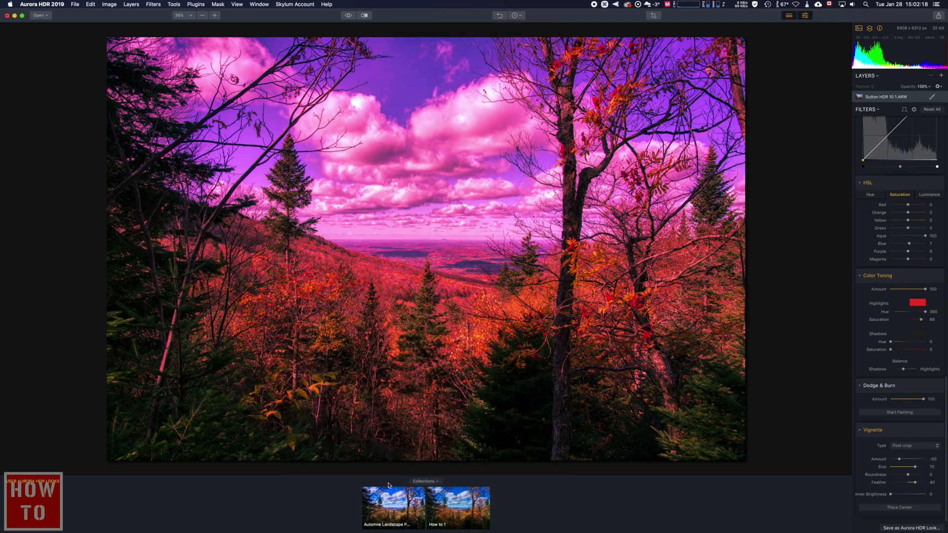
left_click(459, 511)
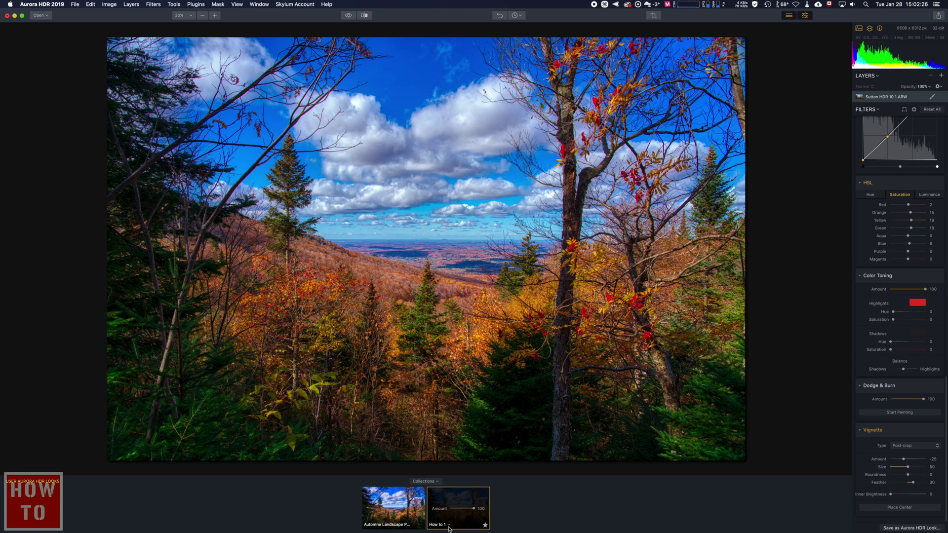
key("ctrl+Up")
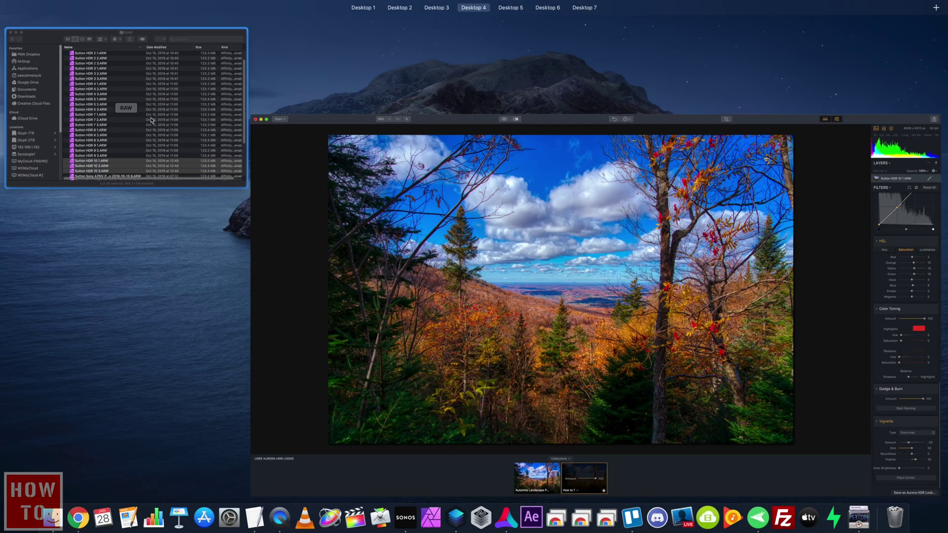
left_click(150, 120)
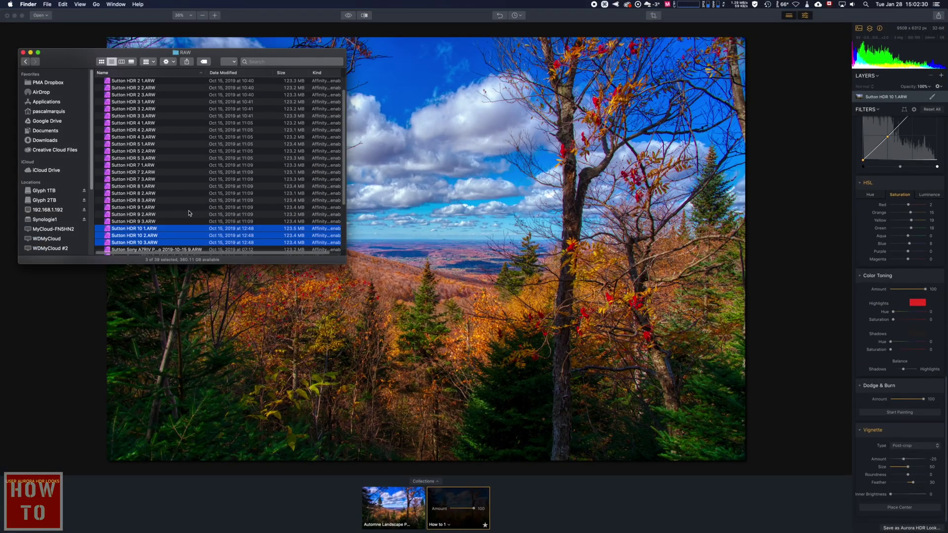
scroll(149, 110, "up", 1)
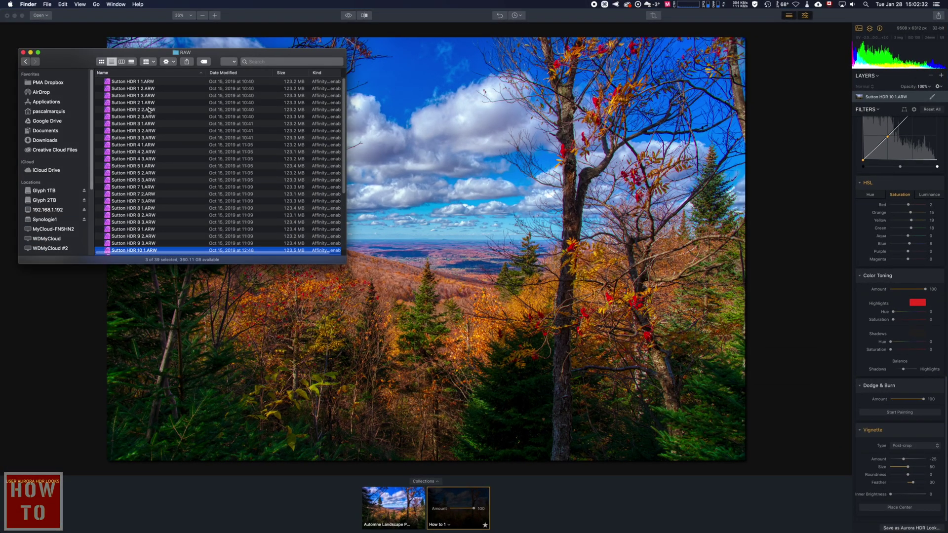
left_click(133, 82)
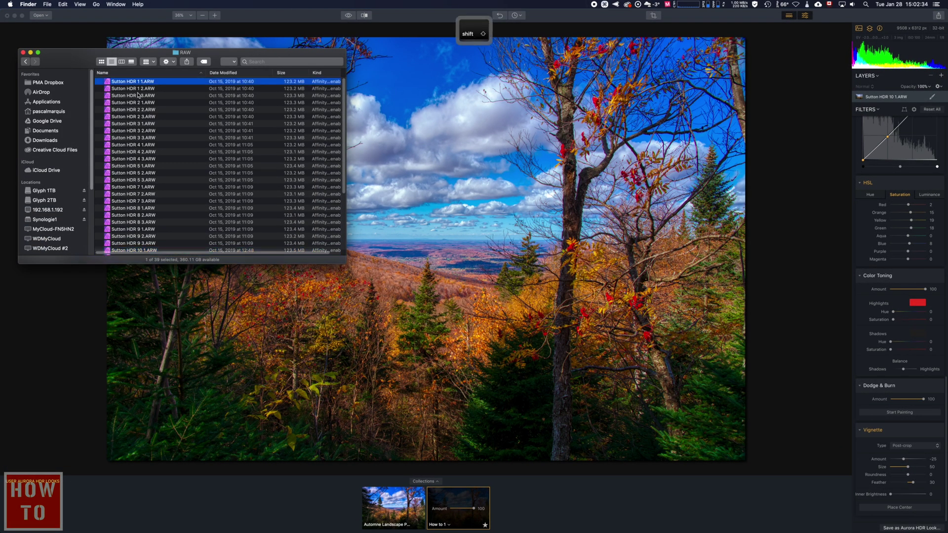
left_click(173, 96, "shift")
left_click(166, 104)
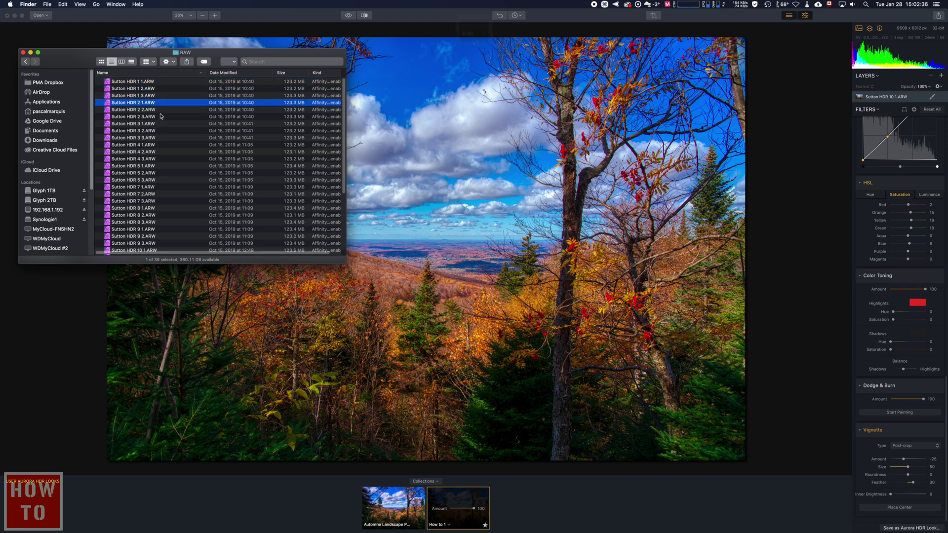
left_click(159, 117, "shift")
left_click(158, 124)
left_click(158, 139, "shift")
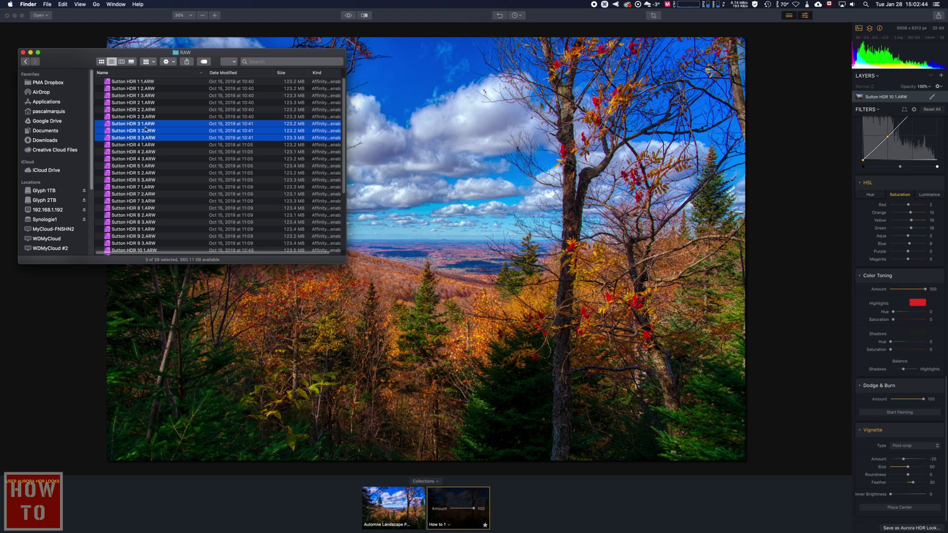
left_click(211, 342)
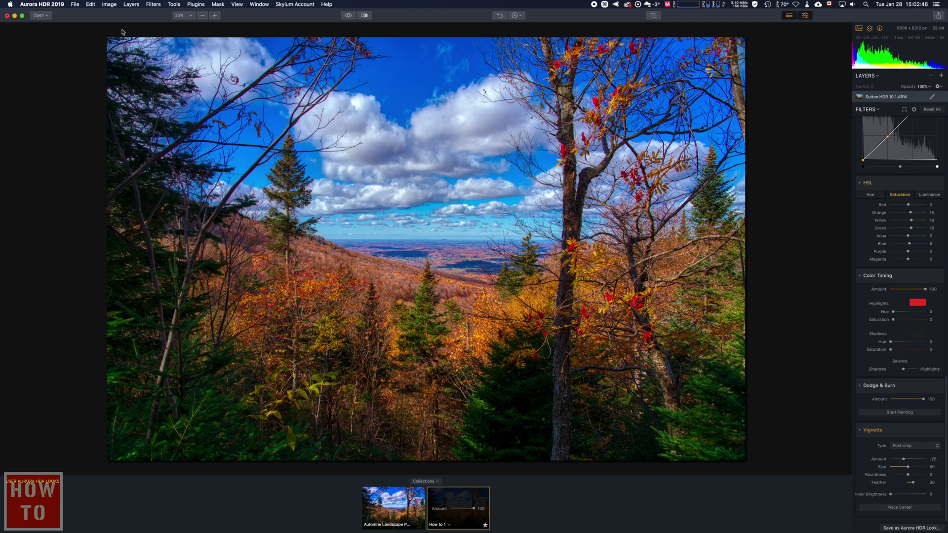
Step: Open File > Batch Processing to reach the Load images to Batch dialog
left_click(75, 4)
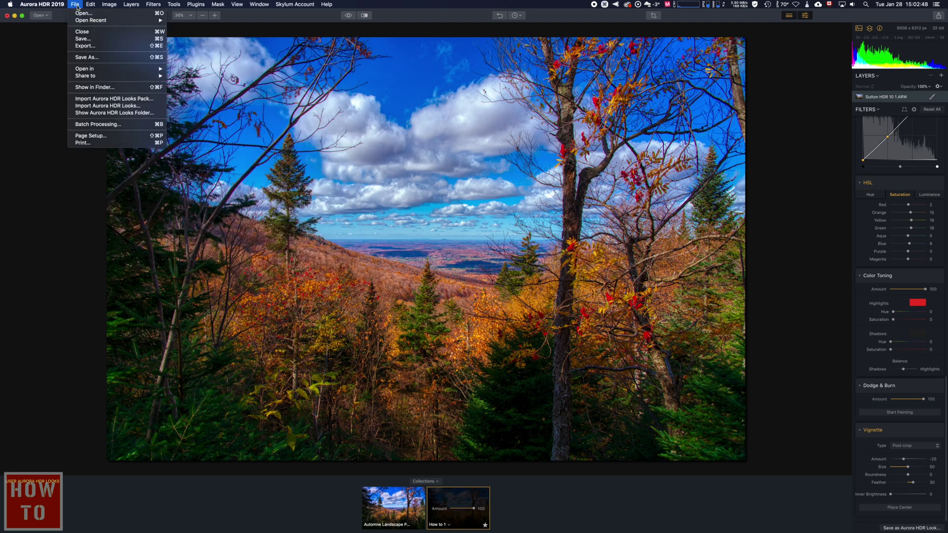
left_click(99, 125)
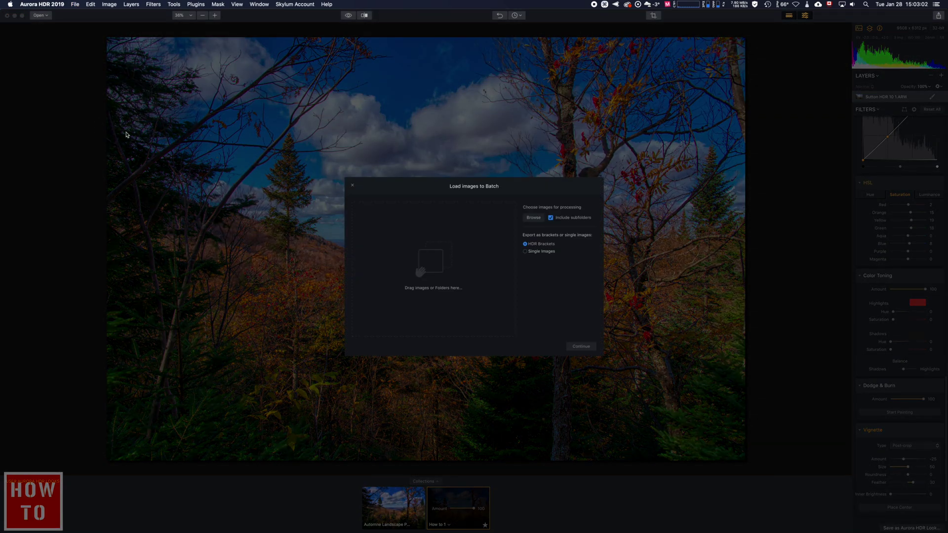
Step: In Finder, select Sutton HDR 1 1.ARW through Sutton HDR 10 3.ARW and drop all 27 into the batch window
key("ctrl+Up")
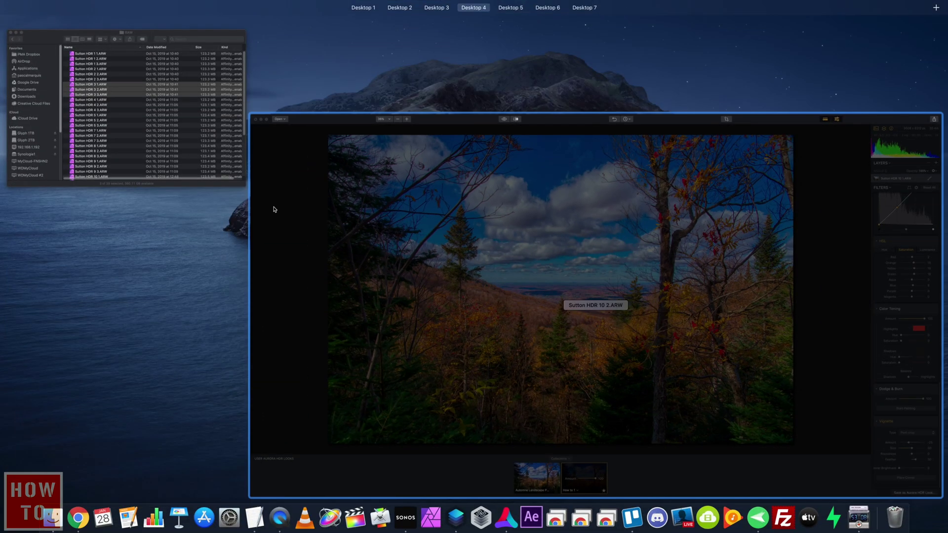
left_click(148, 127)
left_click(133, 84)
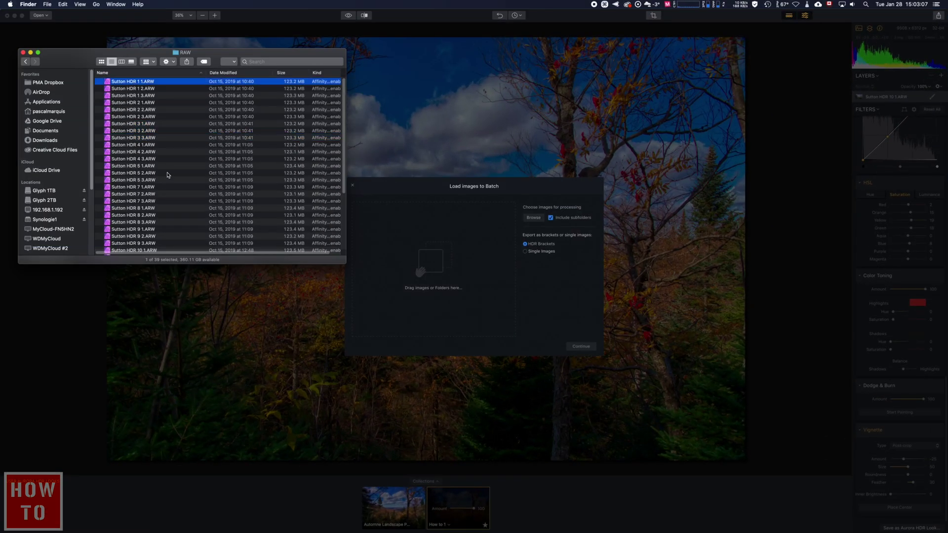
scroll(168, 175, "down", 5)
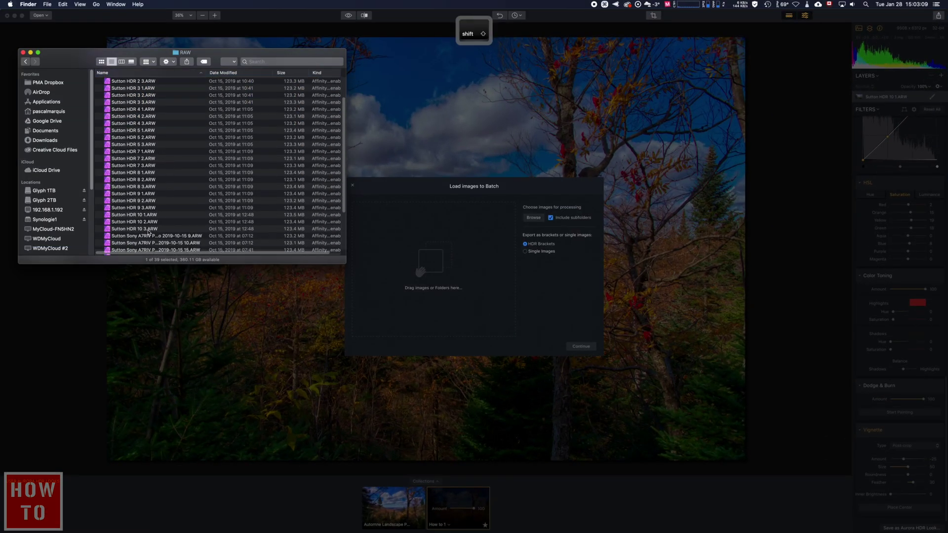
left_click(148, 228, "shift")
left_click_drag(132, 144, 432, 276)
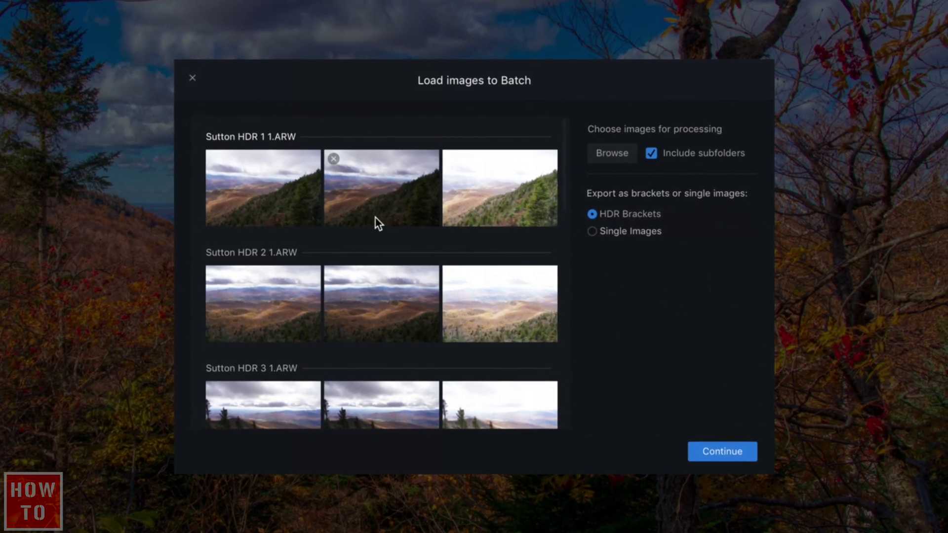
Step: Review the loaded Sutton HDR bracket groups and continue to Batch Settings
scroll(523, 217, "down", 4)
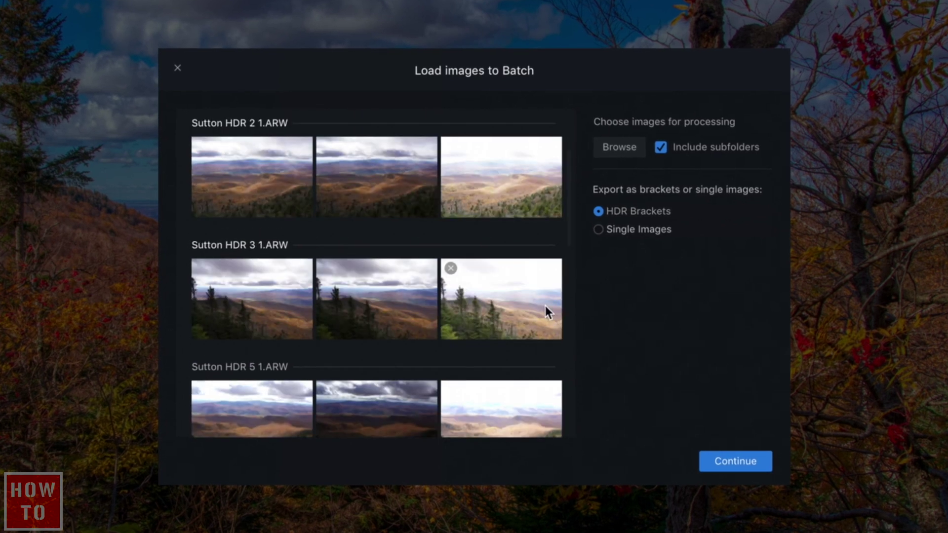
scroll(546, 306, "down", 4)
scroll(548, 307, "down", 3)
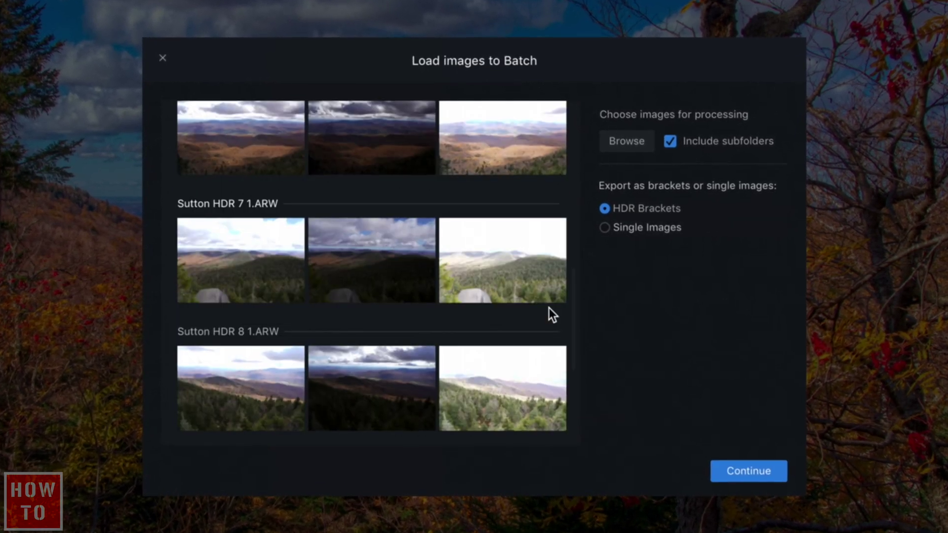
scroll(550, 308, "down", 3)
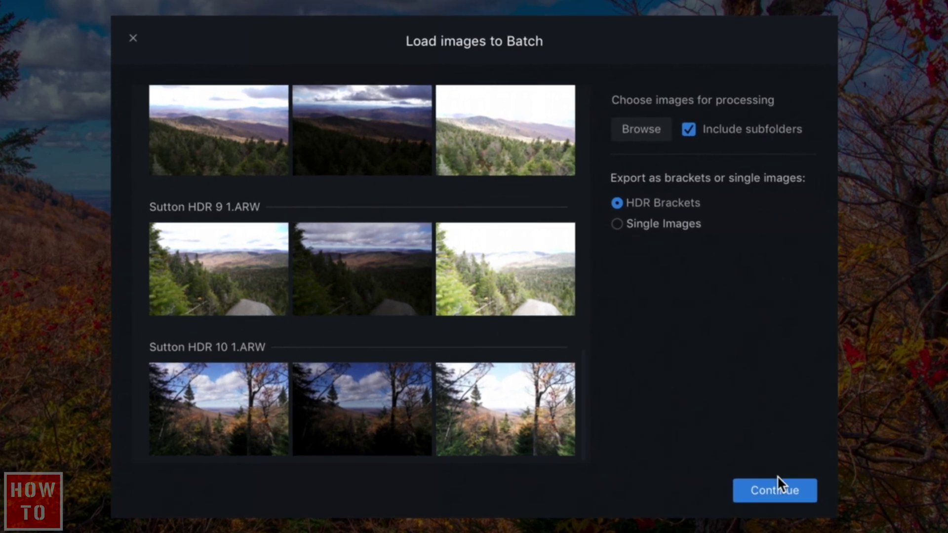
left_click(785, 494)
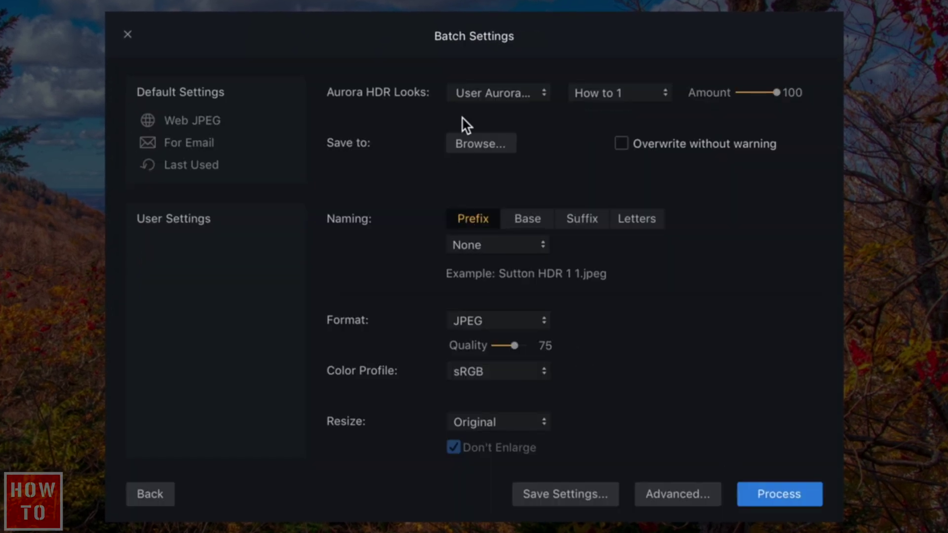
Step: Browse the Landscape looks, then choose the How to 1 user look and adjust its amount
left_click(511, 94)
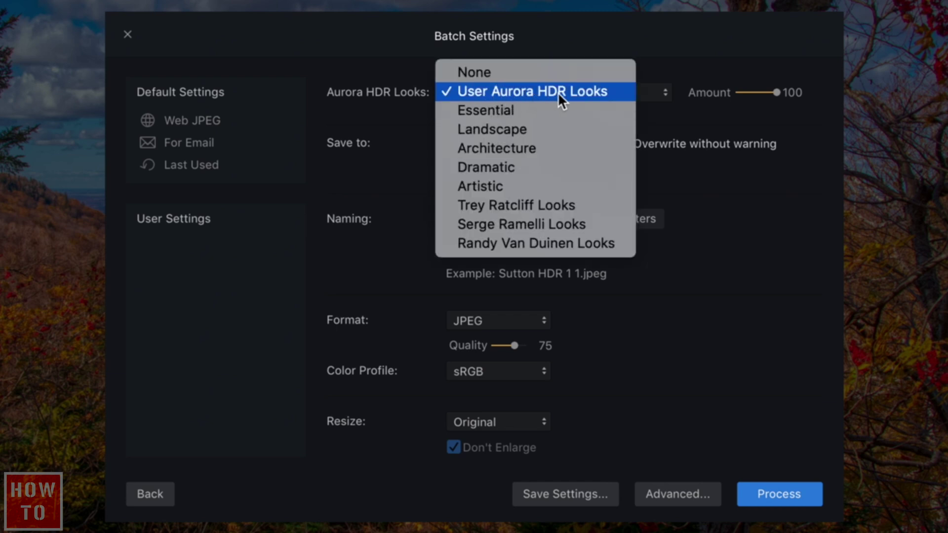
left_click(566, 131)
left_click(621, 98)
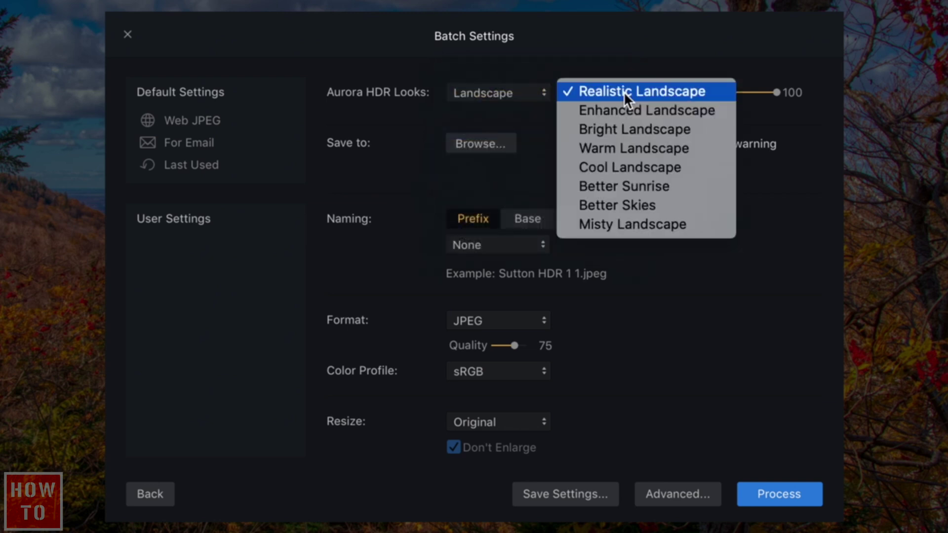
left_click(542, 89)
left_click(520, 93)
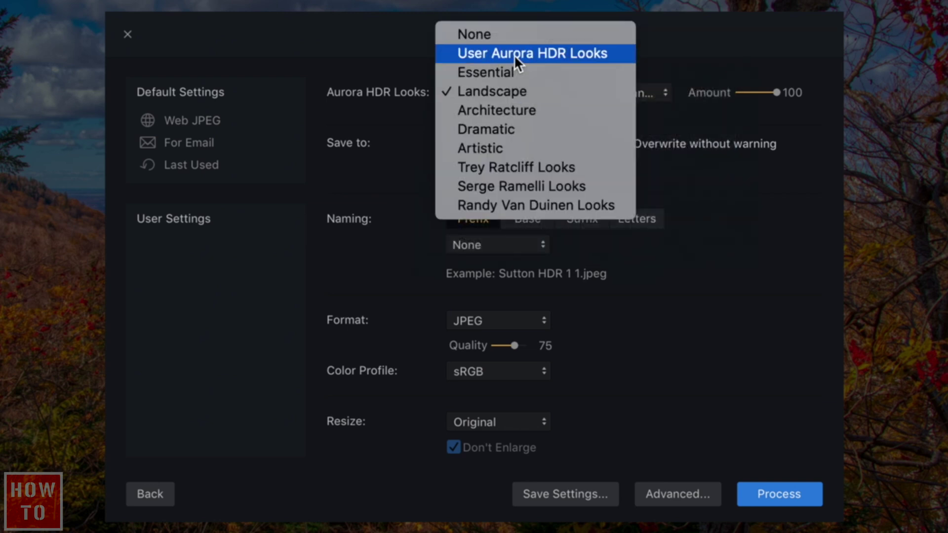
left_click(514, 54)
left_click(617, 96)
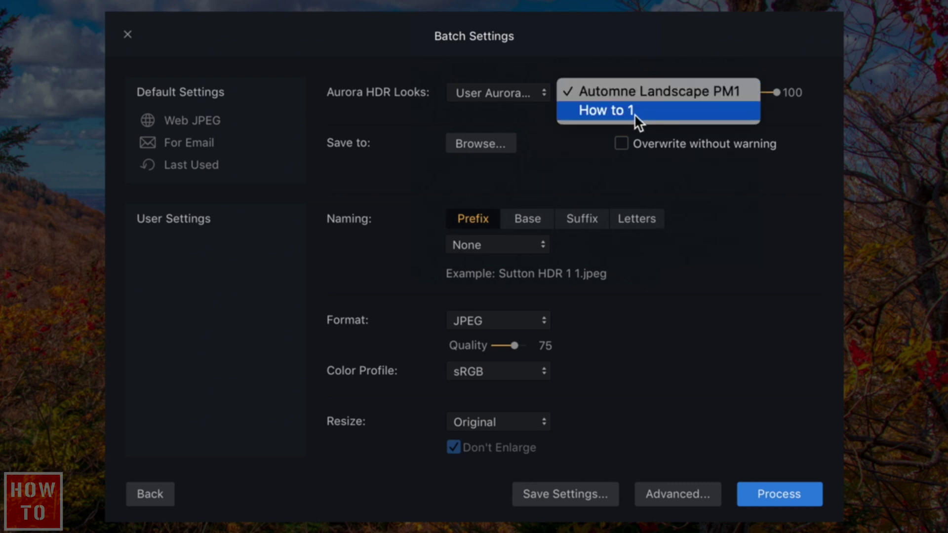
left_click(632, 114)
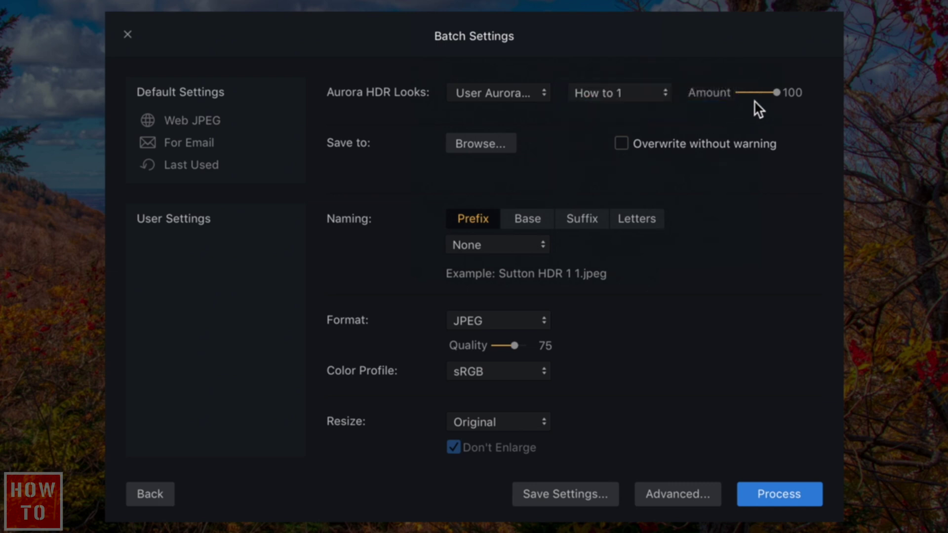
left_click_drag(770, 95, 749, 97)
left_click_drag(756, 98, 882, 77)
Step: Try Realistic Landscape and the Essential Detailed look, lowering its amount from 100
left_click(505, 93)
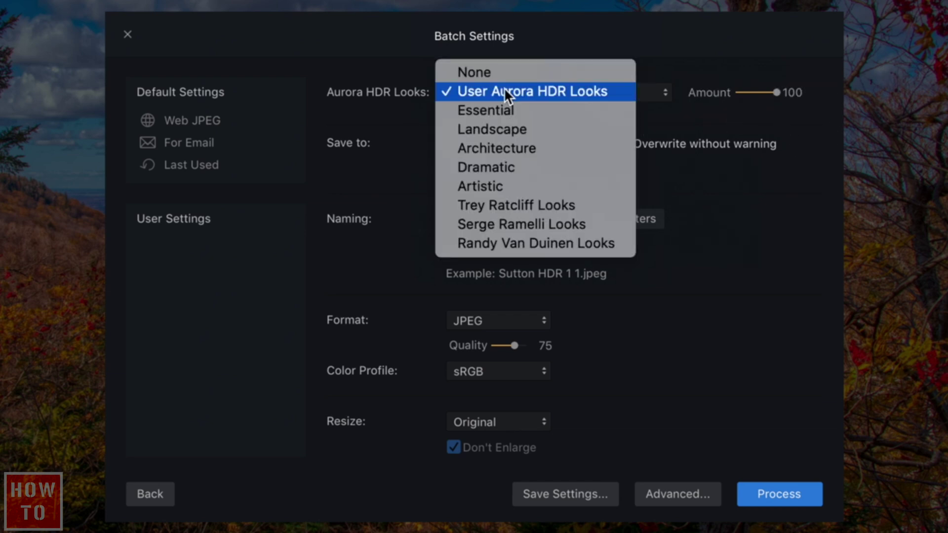
left_click(506, 127)
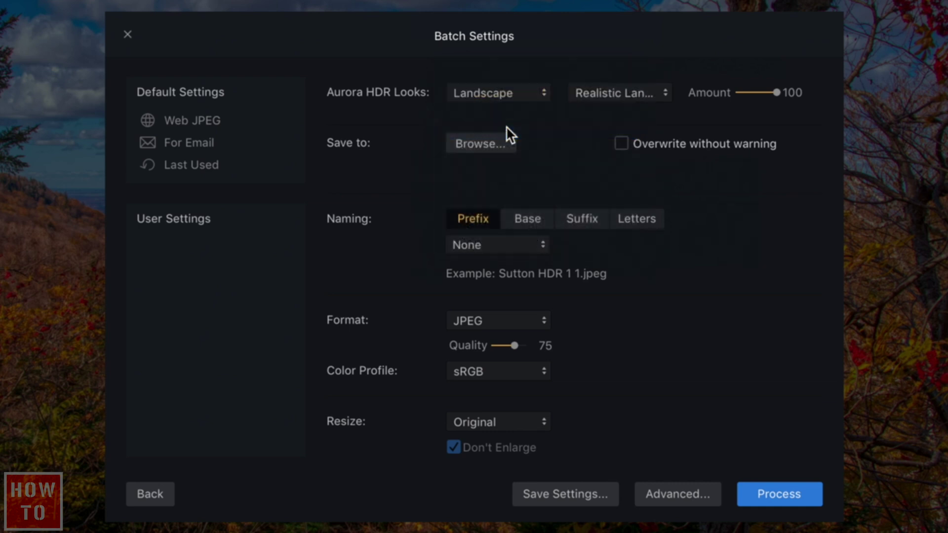
left_click(528, 95)
left_click(647, 92)
left_click(655, 94)
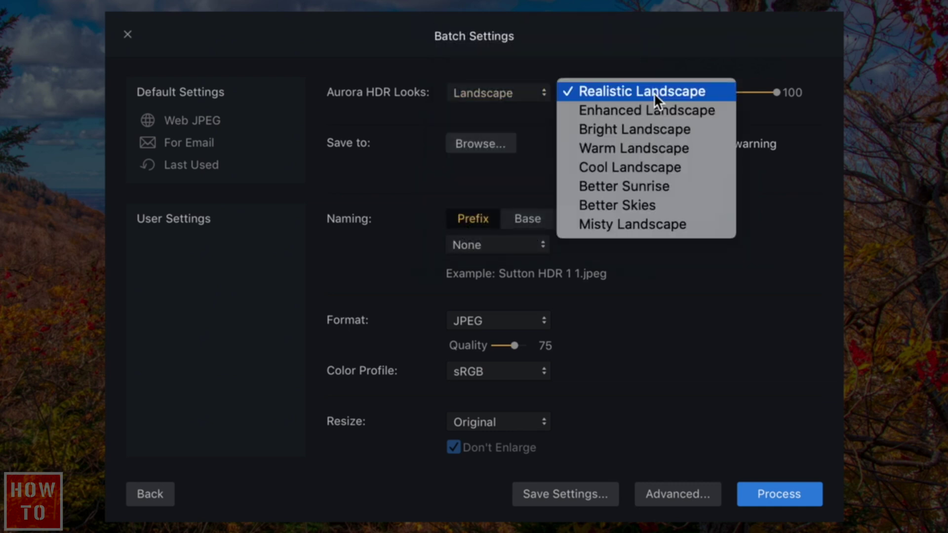
left_click(654, 93)
left_click(525, 99)
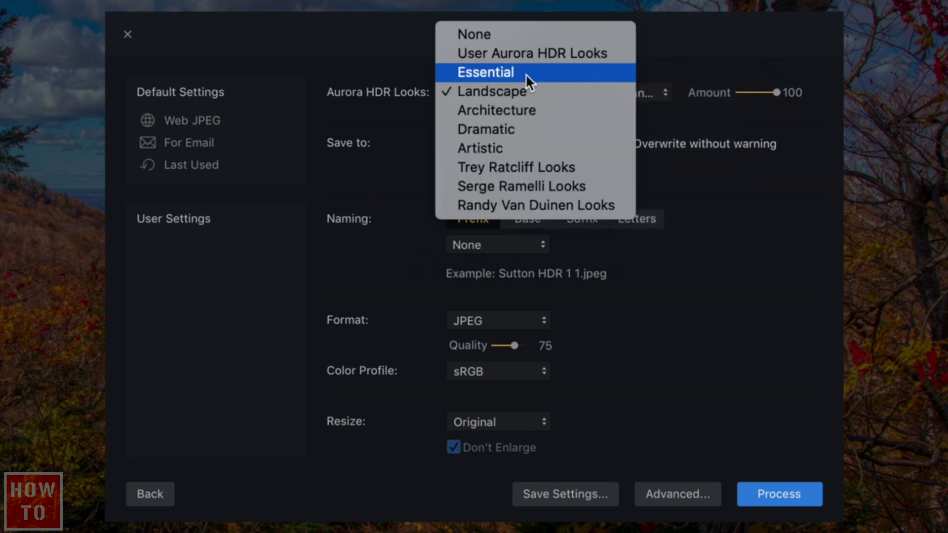
left_click(525, 73)
left_click(662, 93)
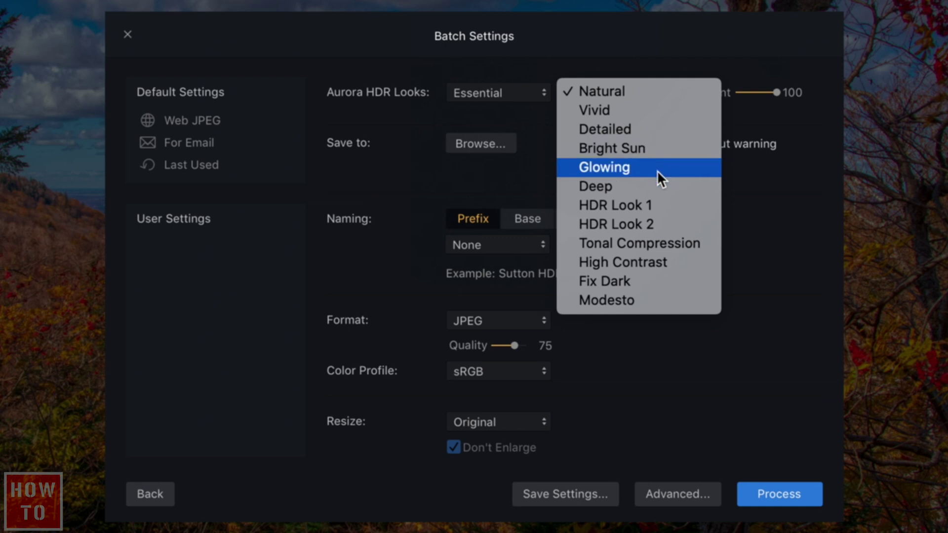
left_click(651, 129)
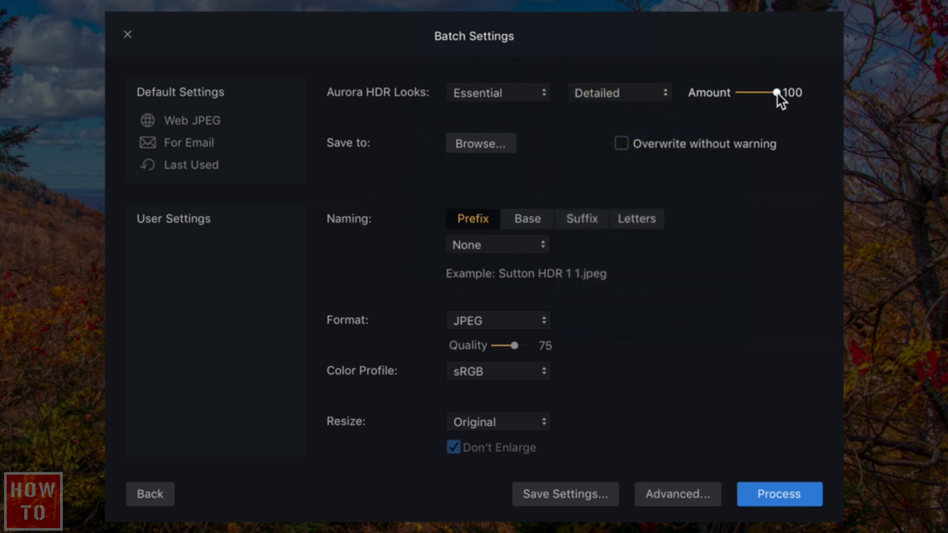
left_click_drag(777, 93, 744, 87)
Step: Switch the batch look back to the How to 1 user look at Amount 38
left_click(502, 92)
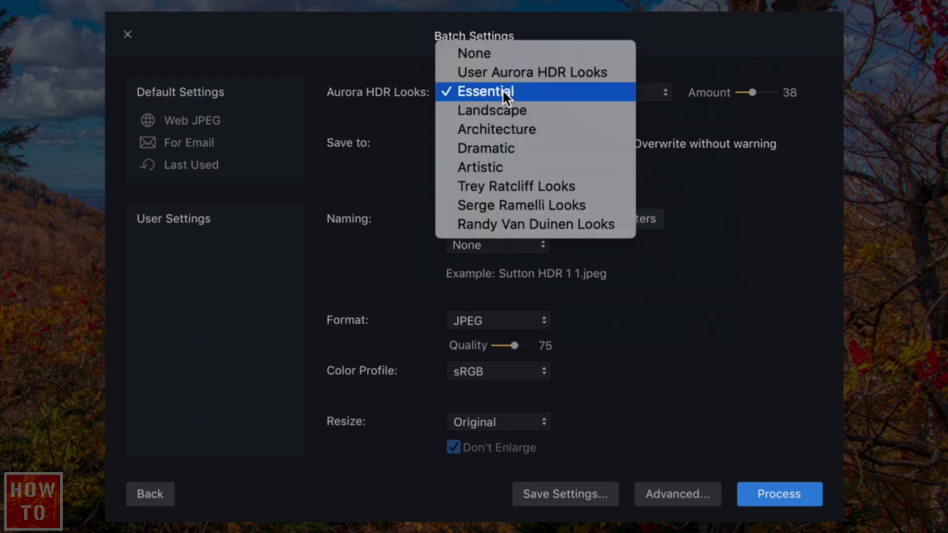
left_click(502, 75)
left_click(652, 104)
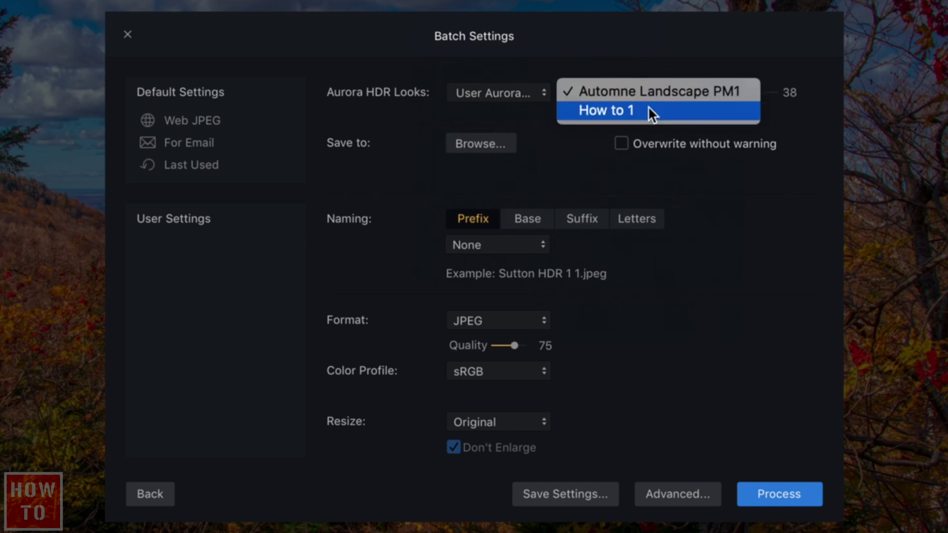
left_click(648, 113)
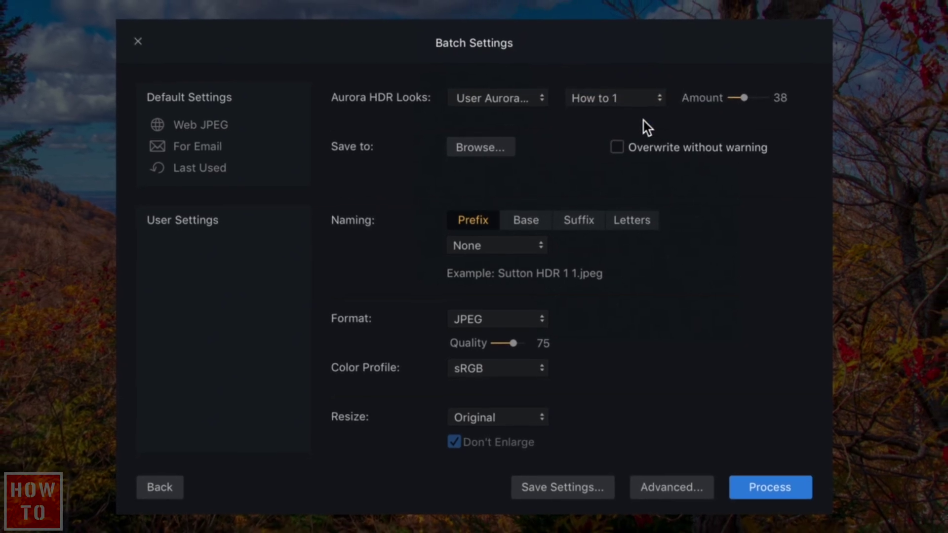
Step: Set the Save to folder to Desktop, chosen from the home folder
left_click(475, 155)
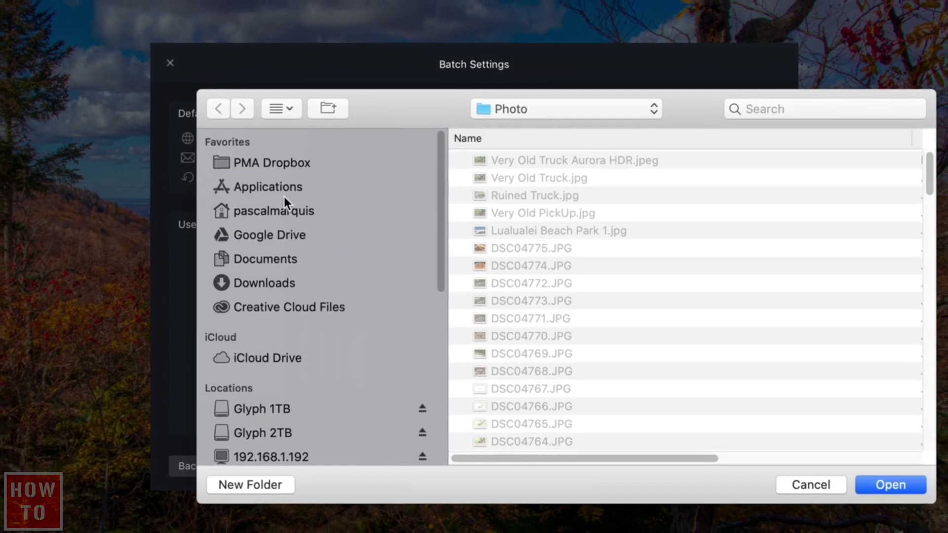
scroll(312, 341, "down", 5)
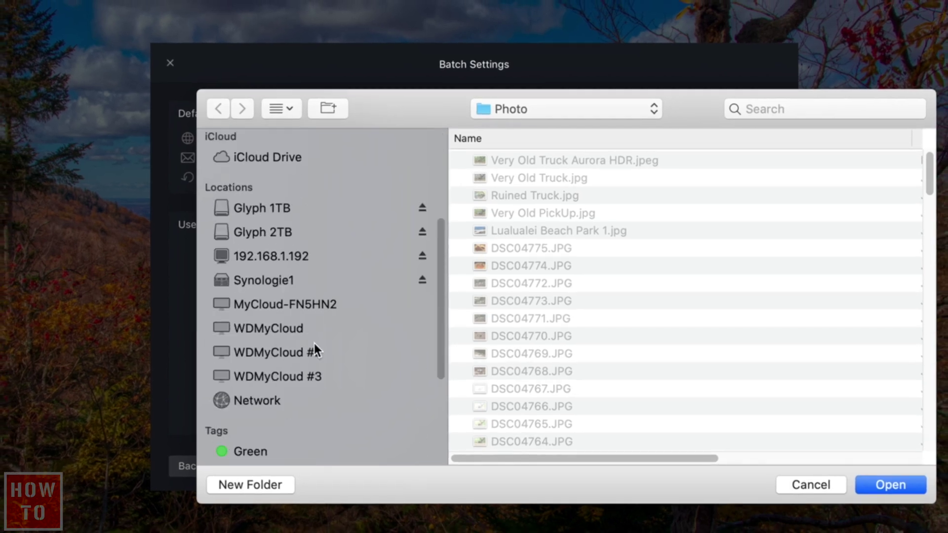
scroll(314, 342, "down", 3)
scroll(314, 343, "up", 10)
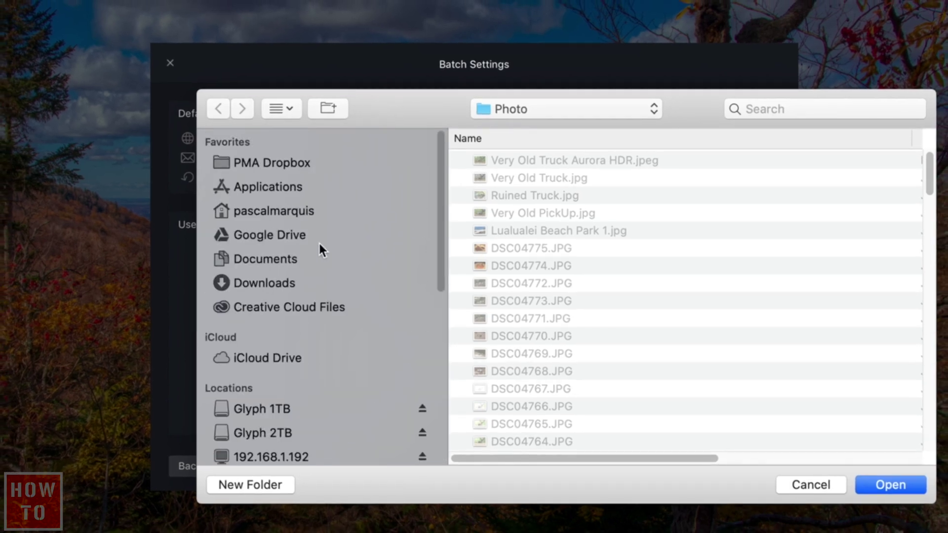
left_click(309, 211)
left_click(518, 161)
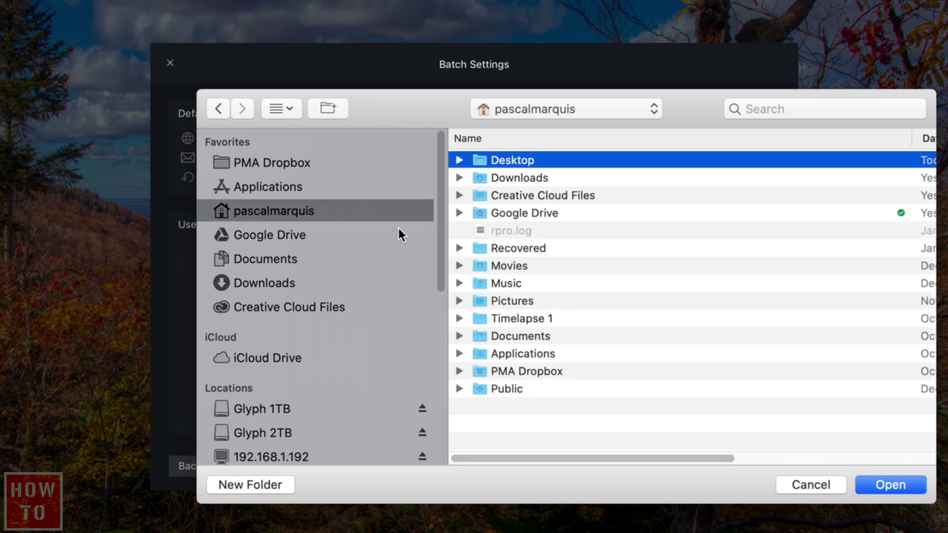
left_click(893, 486)
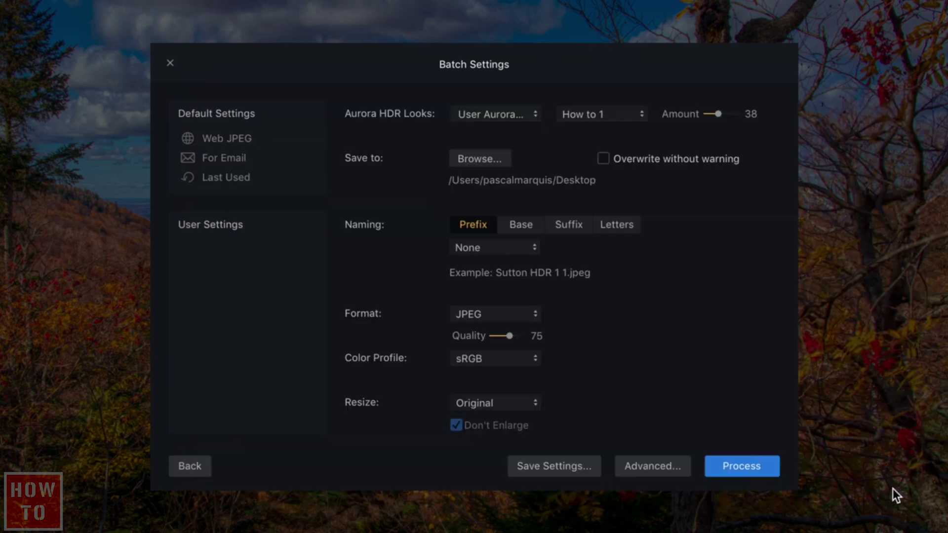
Step: Set the base file name to the custom text 'Howto'
left_click(519, 227)
left_click(514, 241)
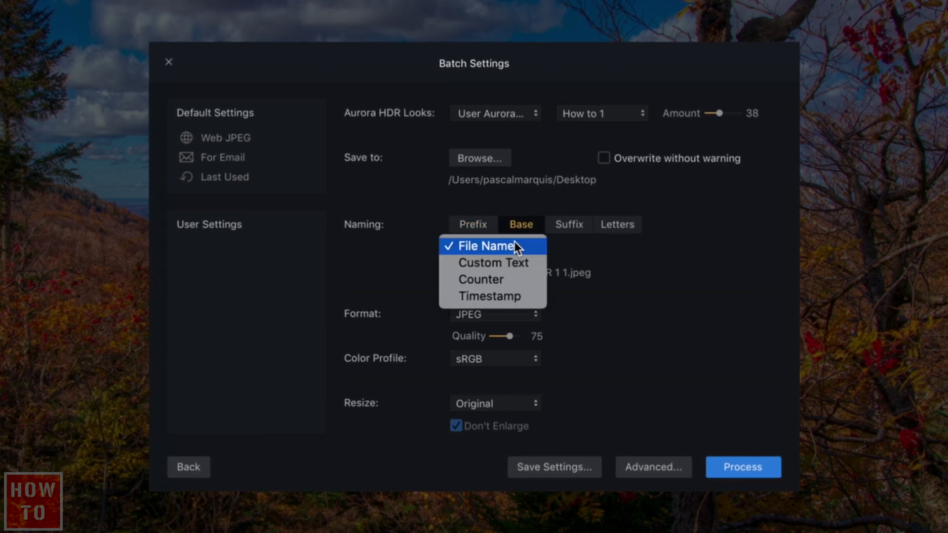
left_click(525, 263)
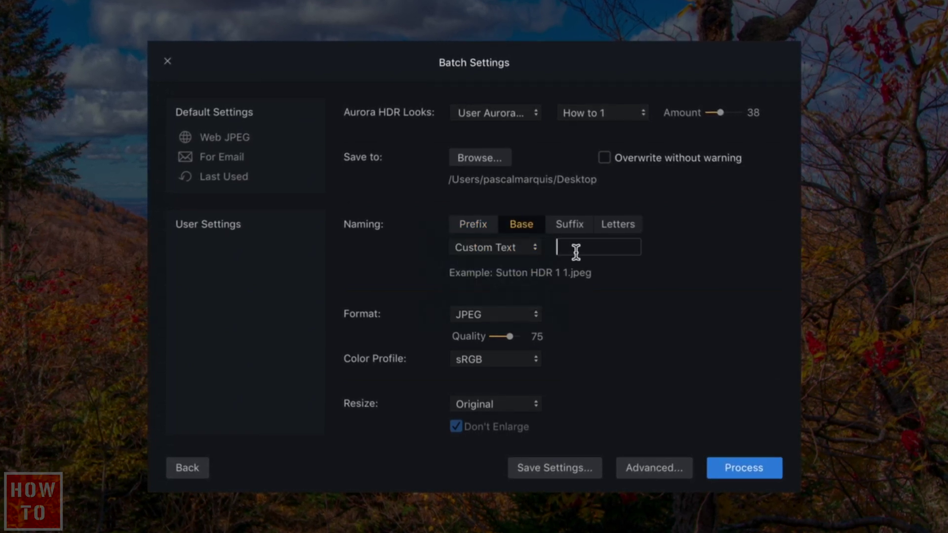
type("Howto")
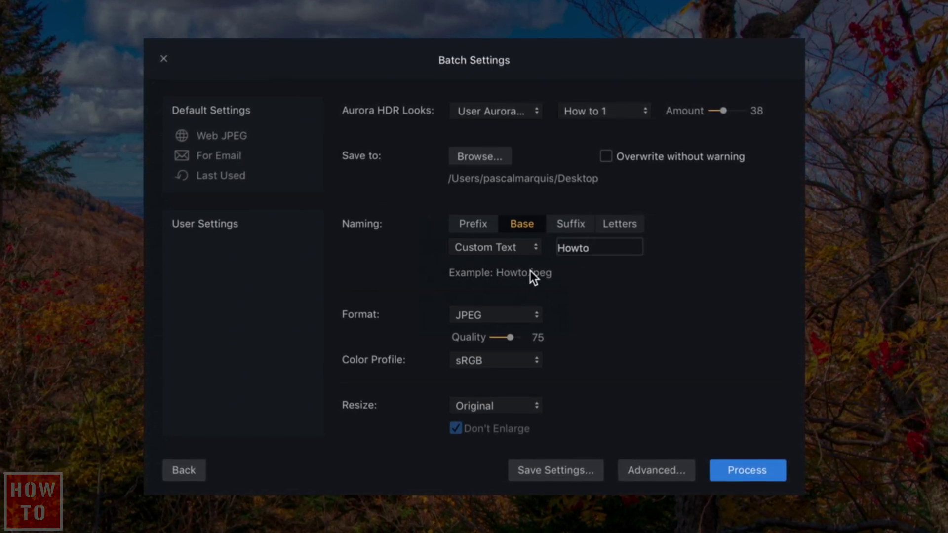
Step: Use the original file name as the suffix and set the prefix to None
left_click(486, 229)
left_click(492, 248)
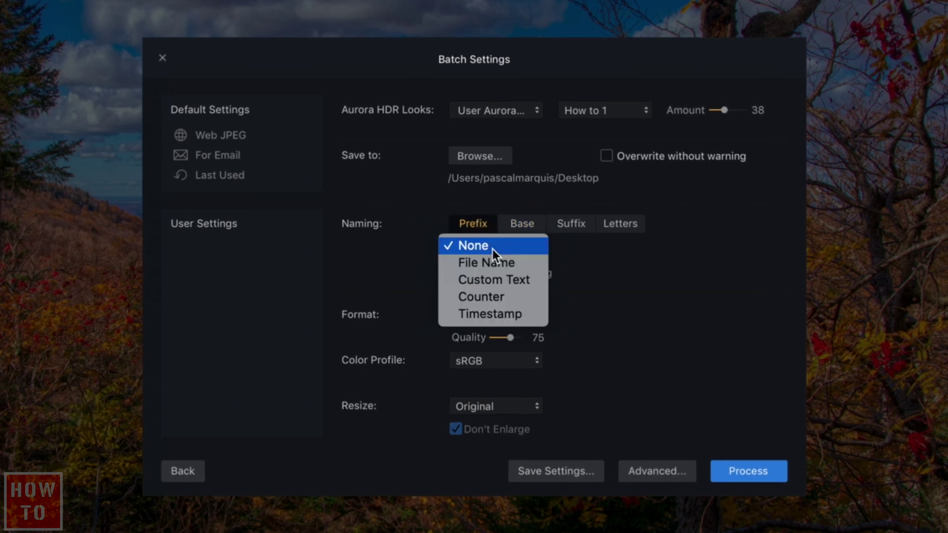
left_click(491, 262)
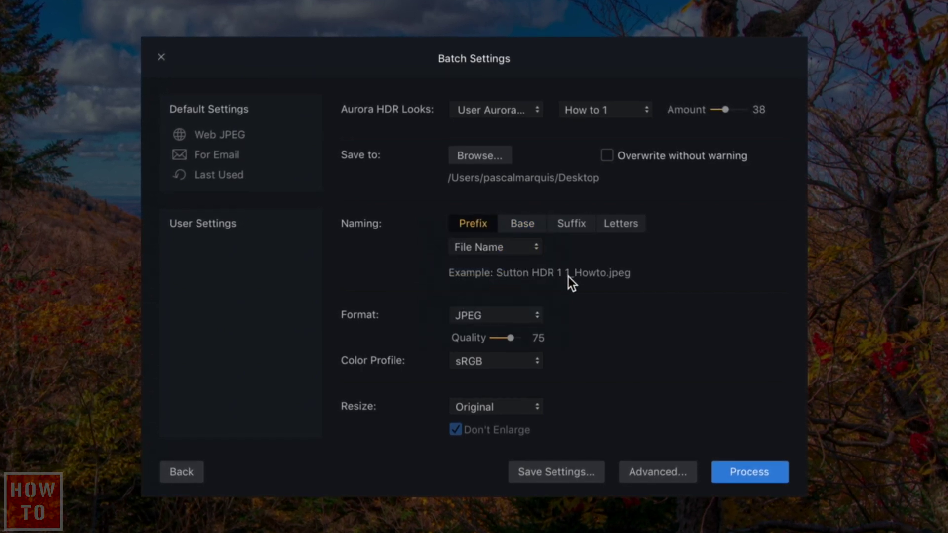
left_click(556, 225)
left_click(525, 247)
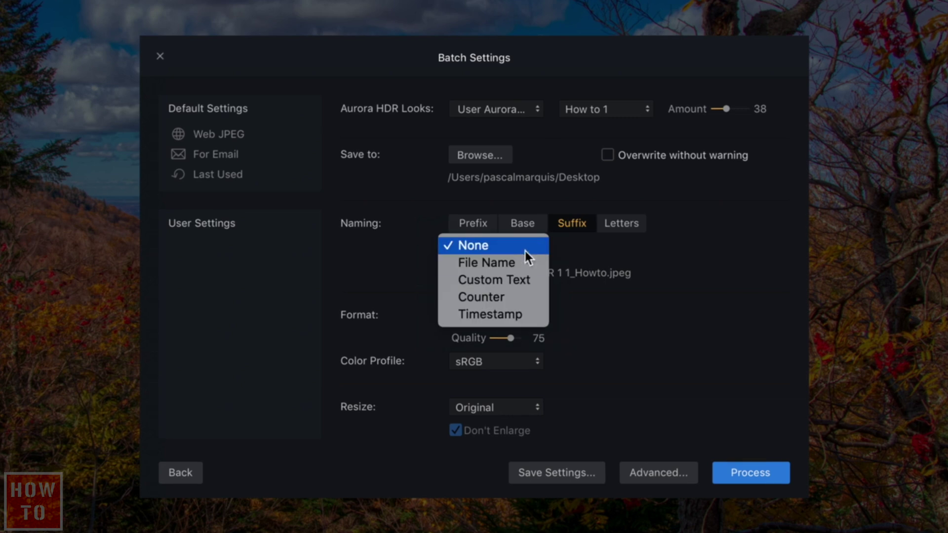
left_click(523, 265)
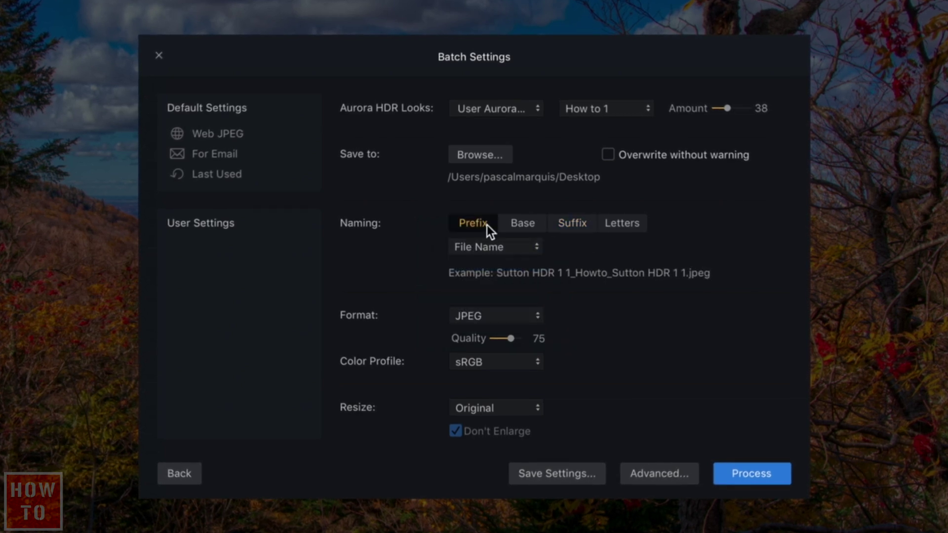
left_click(504, 245)
left_click(501, 227)
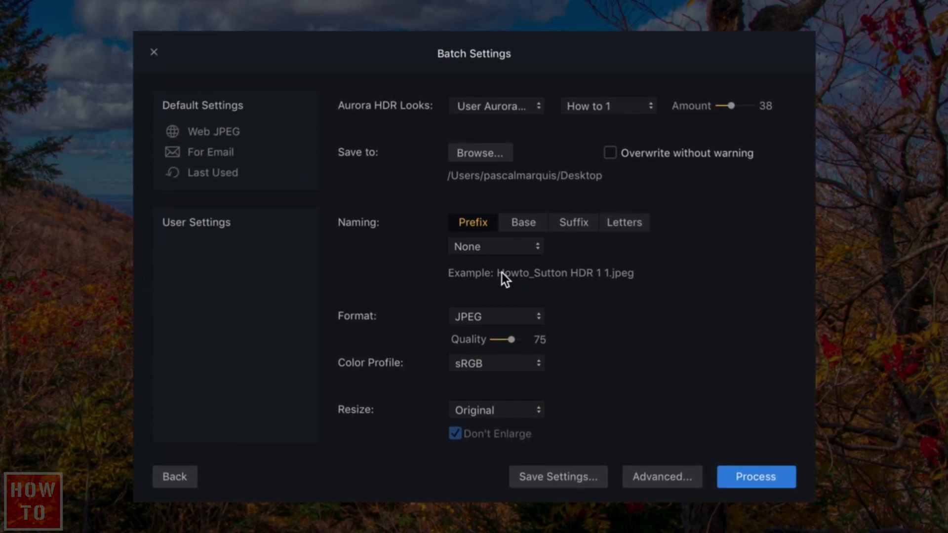
Step: Keep JPEG at quality 76 and look Amount 100, with sRGB and original size
left_click(508, 313)
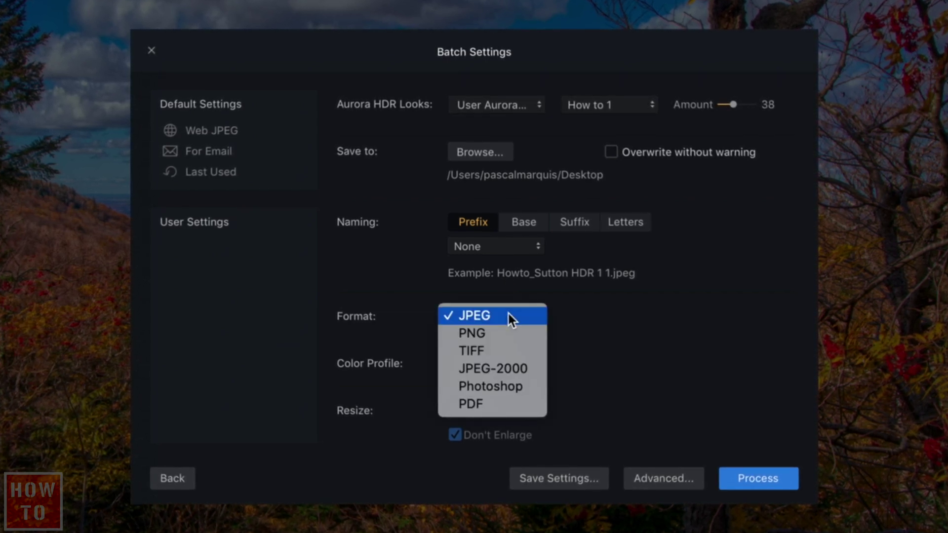
left_click(605, 402)
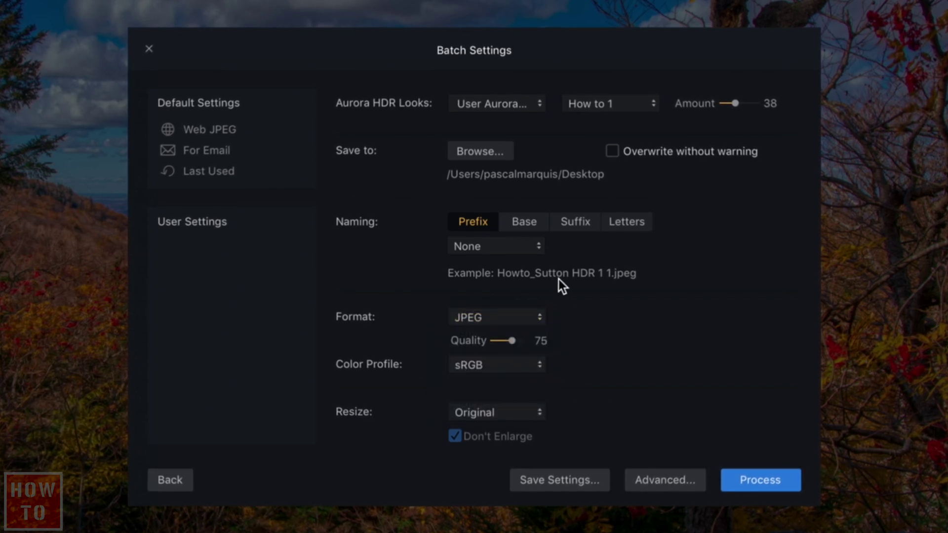
mouse_move(516, 342)
left_mouse_down()
mouse_move(511, 349)
mouse_move(529, 351)
mouse_move(511, 351)
mouse_move(526, 348)
mouse_move(511, 342)
left_mouse_up()
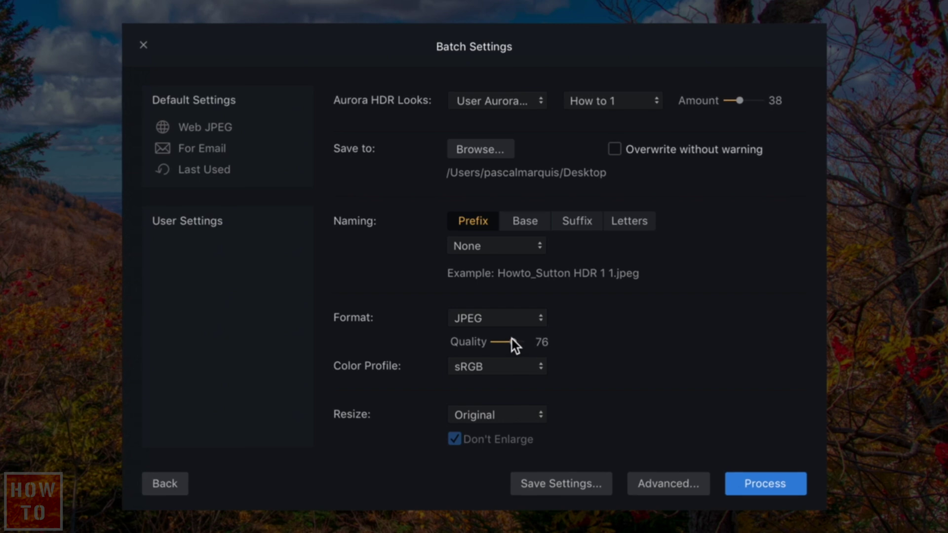
left_click(767, 102)
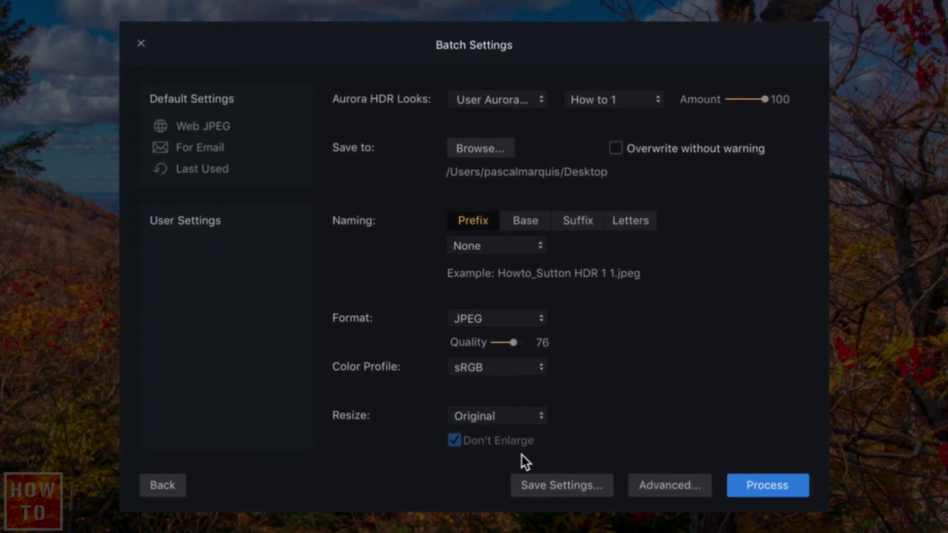
left_click(495, 367)
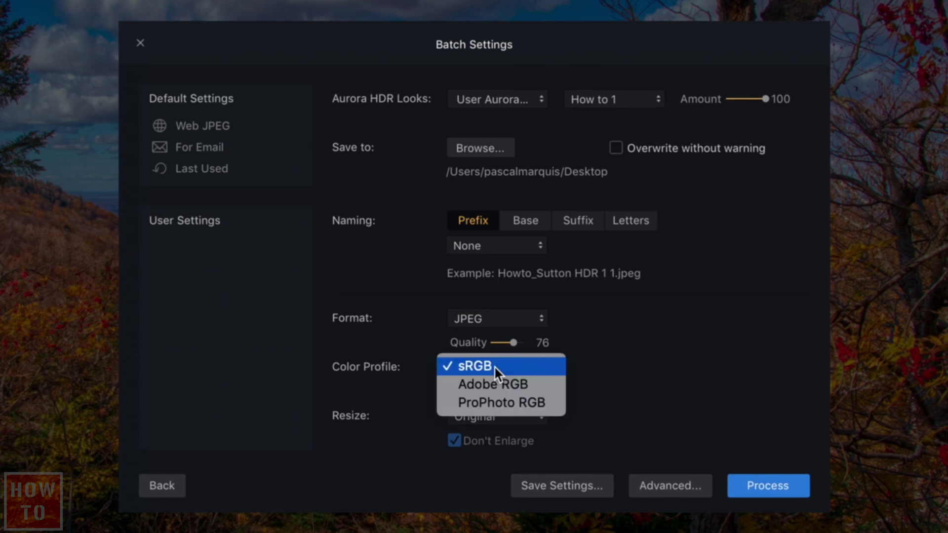
left_click(626, 374)
left_click(544, 415)
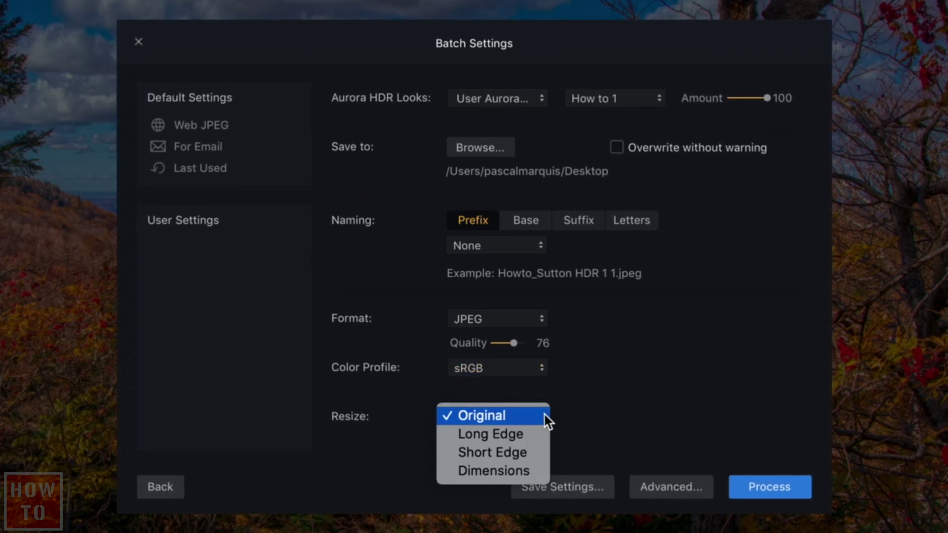
left_click(583, 417)
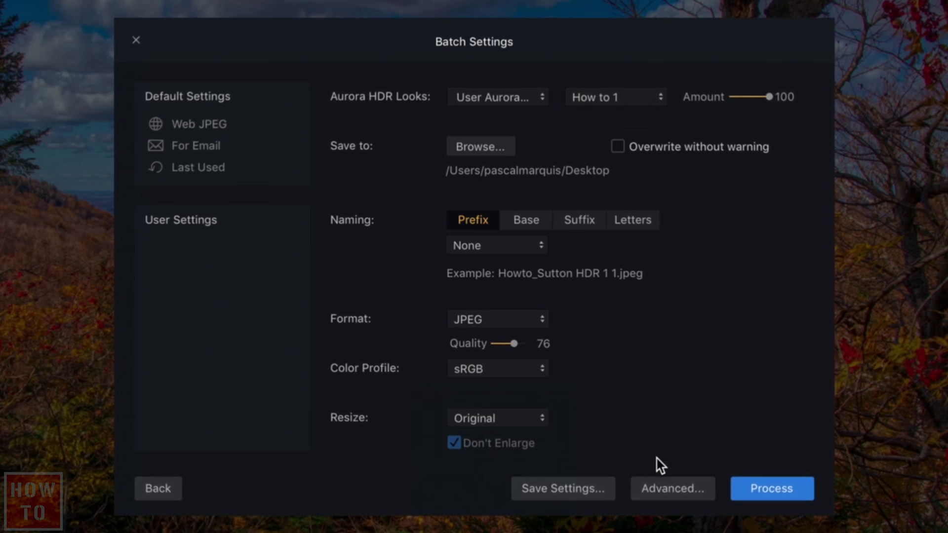
Step: In the advanced options, enable Auto Alignment and leave Ghost Reduction off
left_click(671, 490)
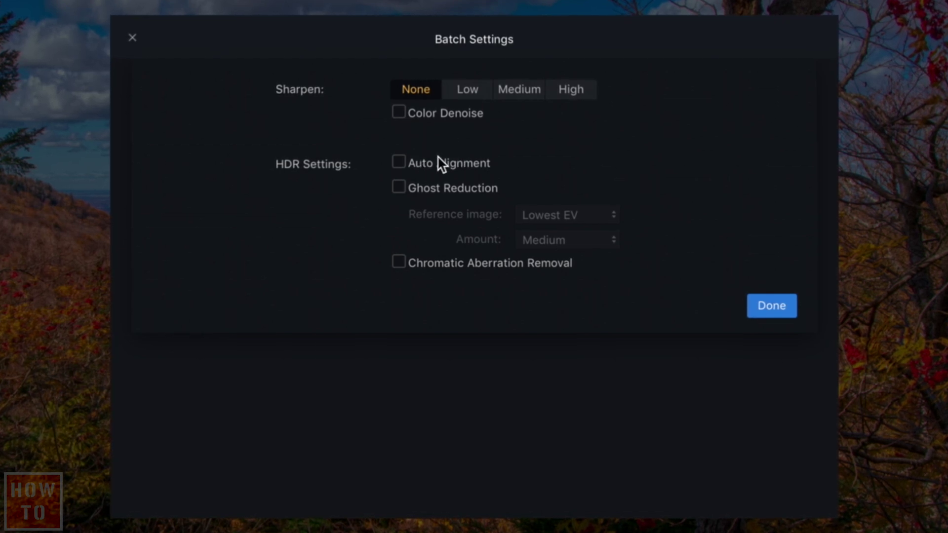
left_click(398, 162)
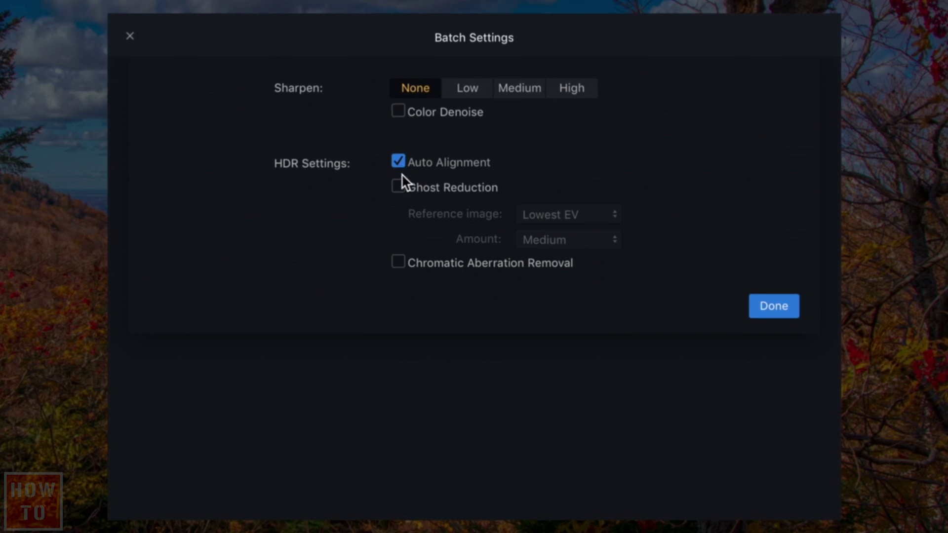
left_click(398, 187)
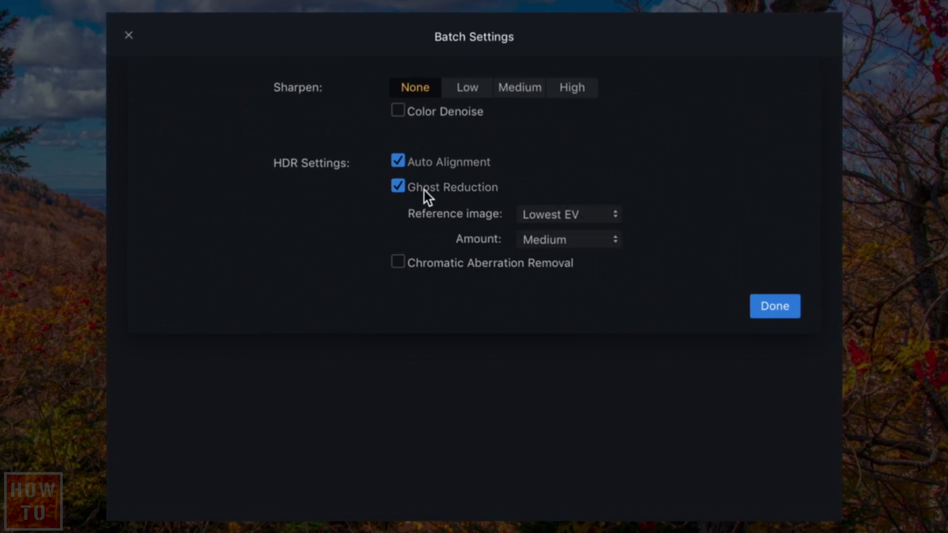
left_click(399, 186)
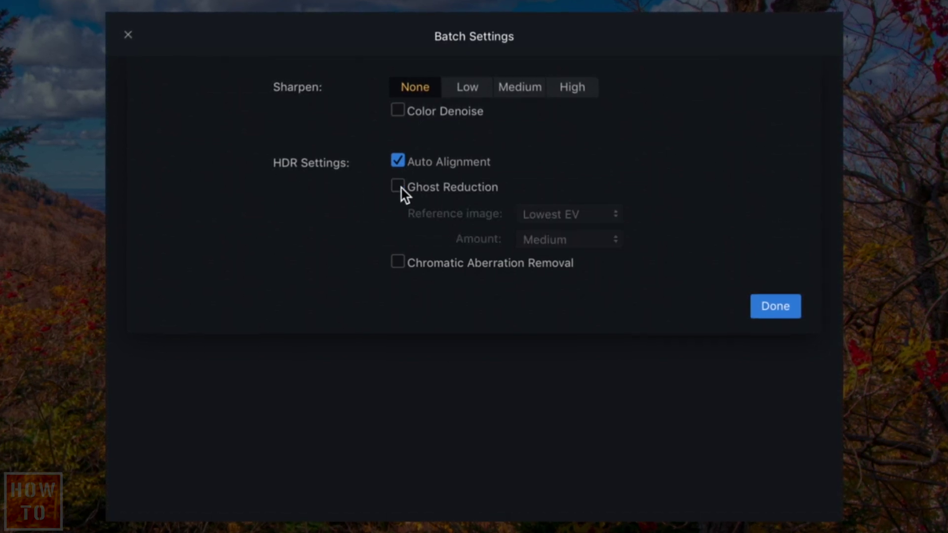
left_click(780, 310)
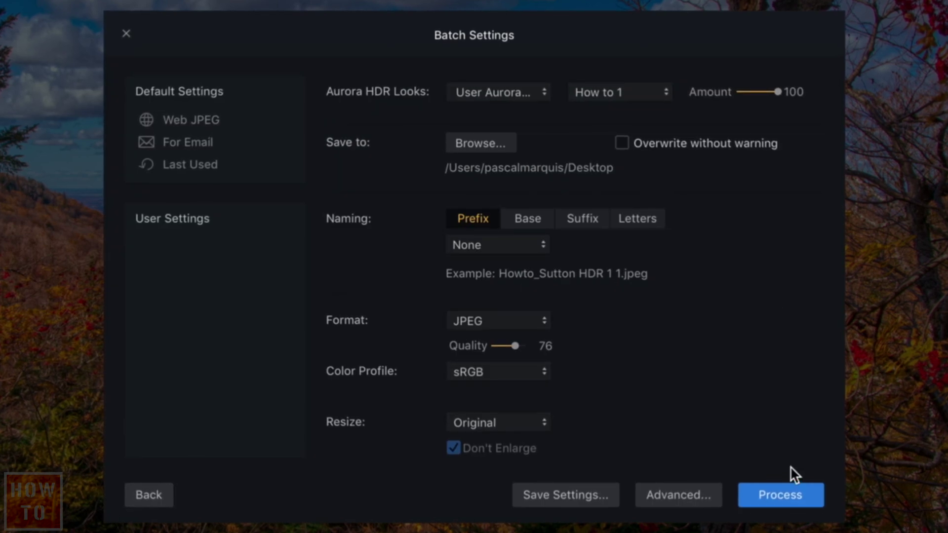
Step: Run the batch so all nine HDR images export as Howto JPEGs to the Desktop
left_click(790, 496)
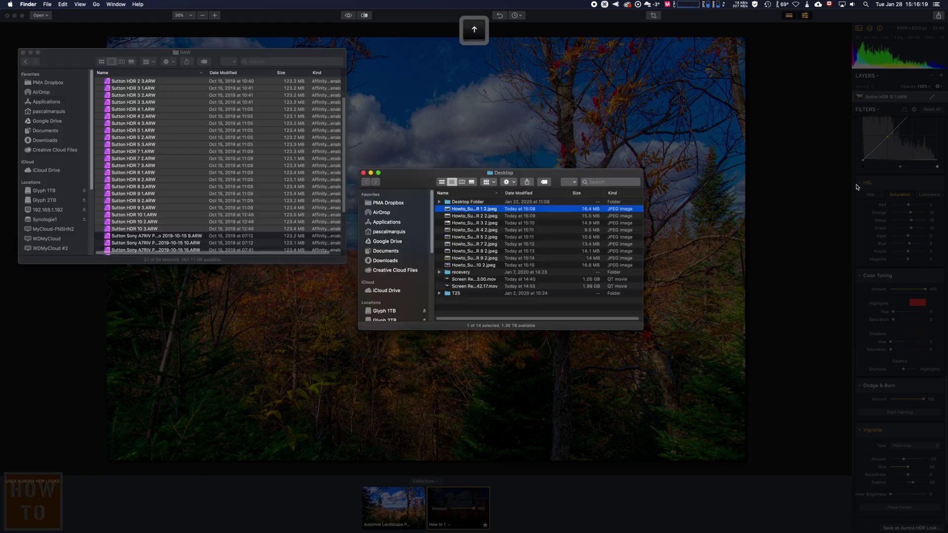
key("space")
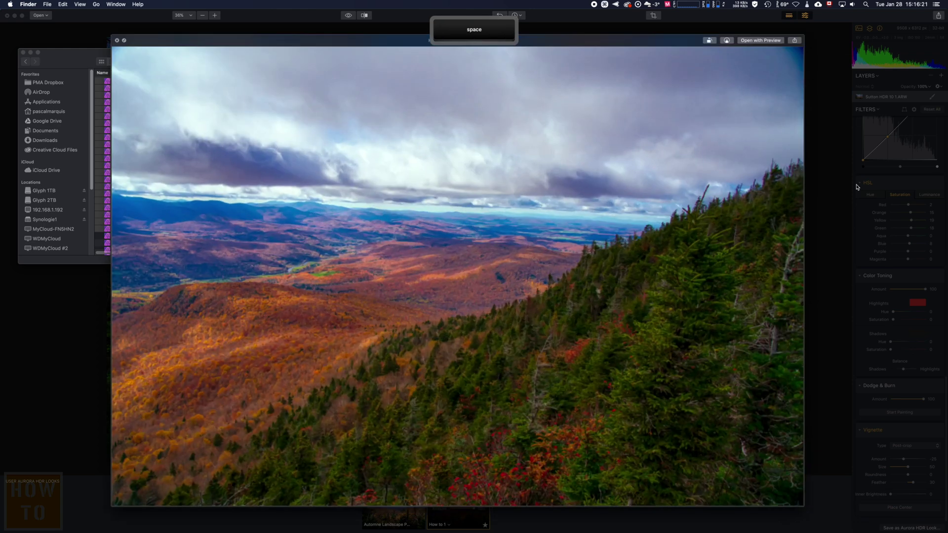
key("Down")
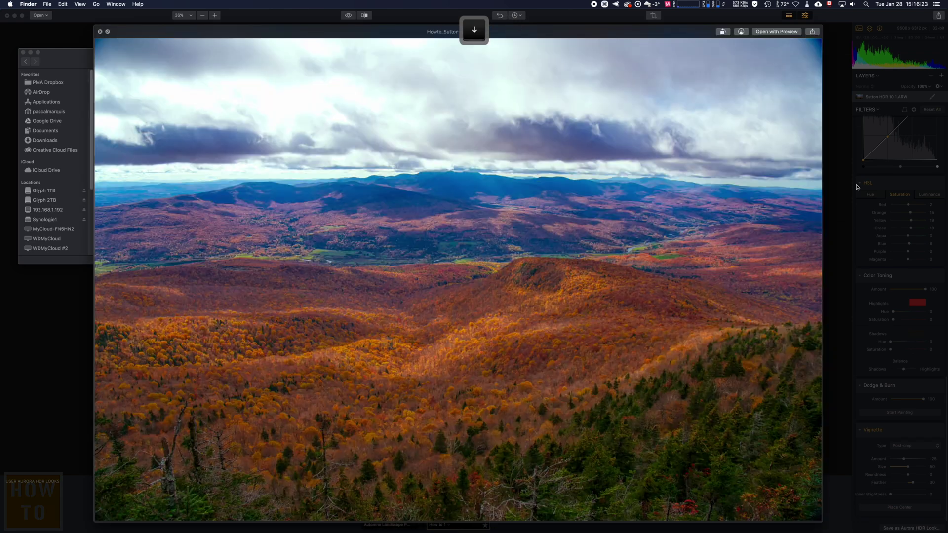
key("Down")
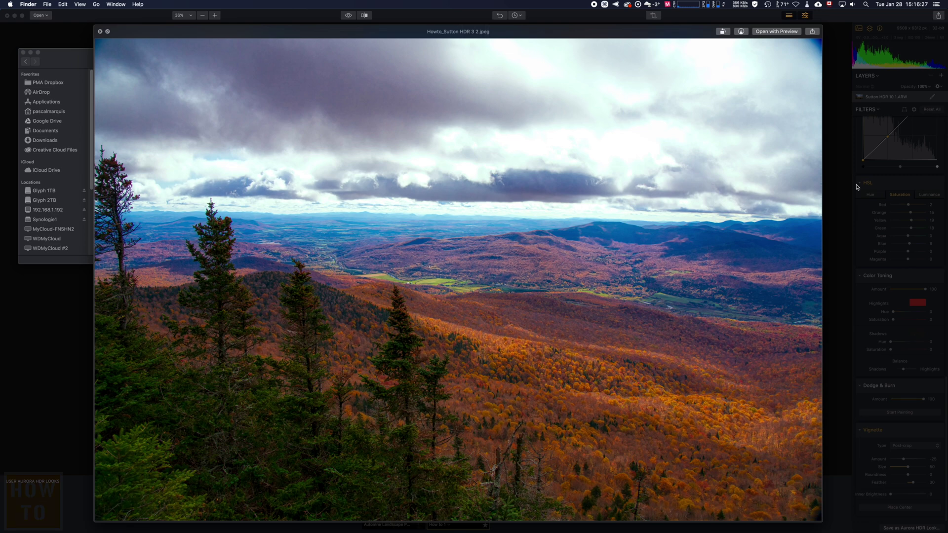
key("Down")
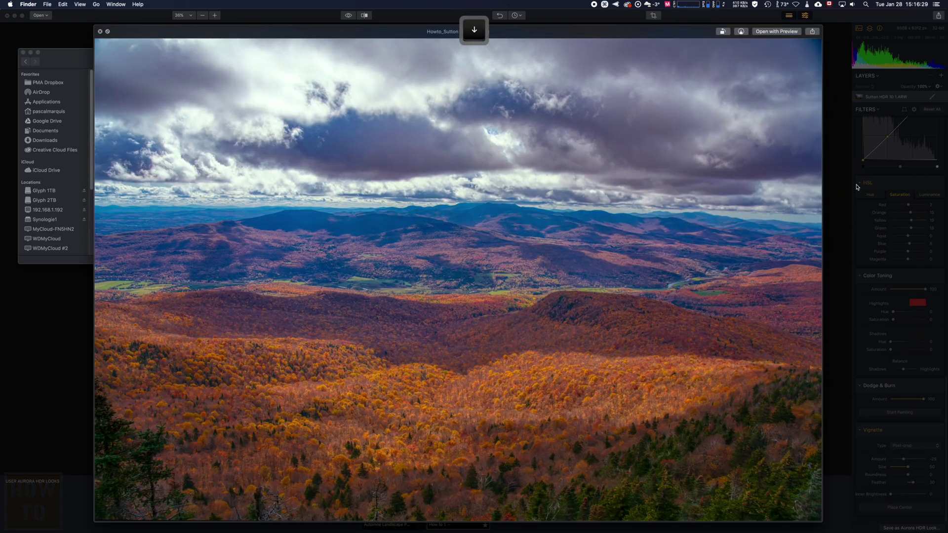
key("Down")
key("space")
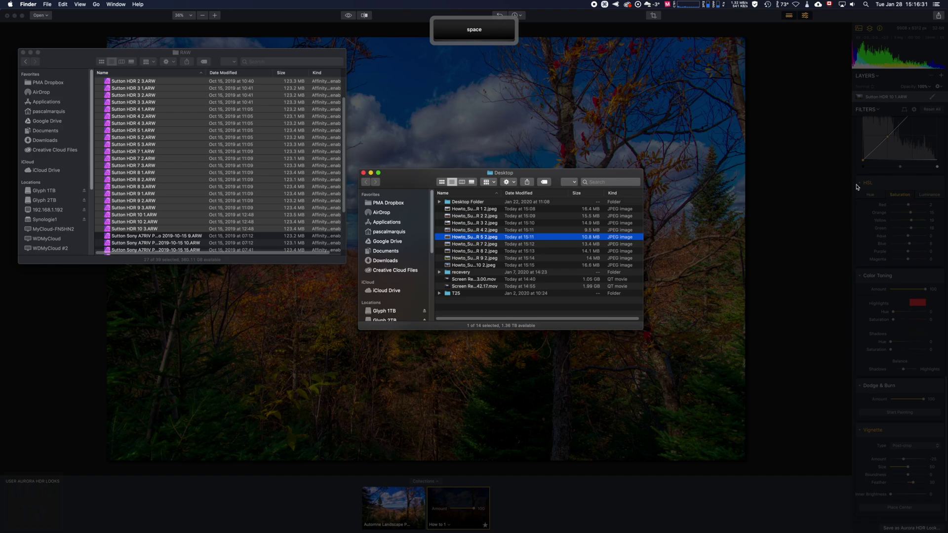